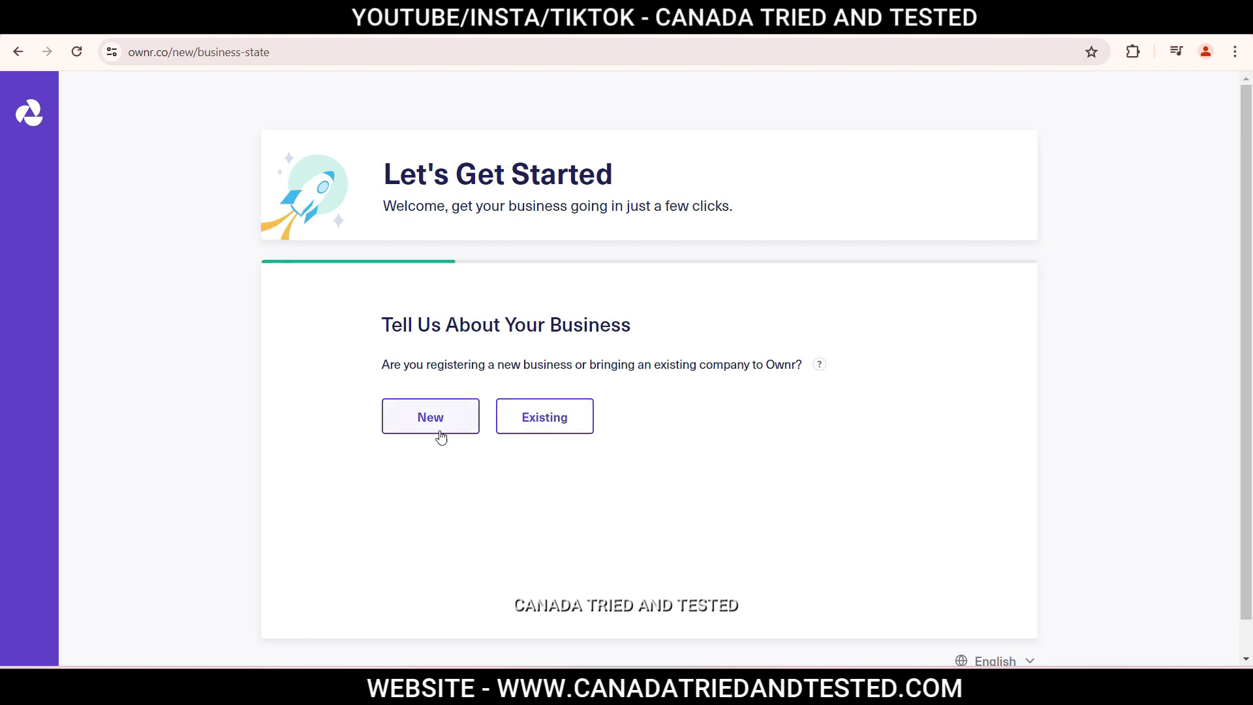
- Start registering a new business and set the company's province to Quebec
left_click(437, 433)
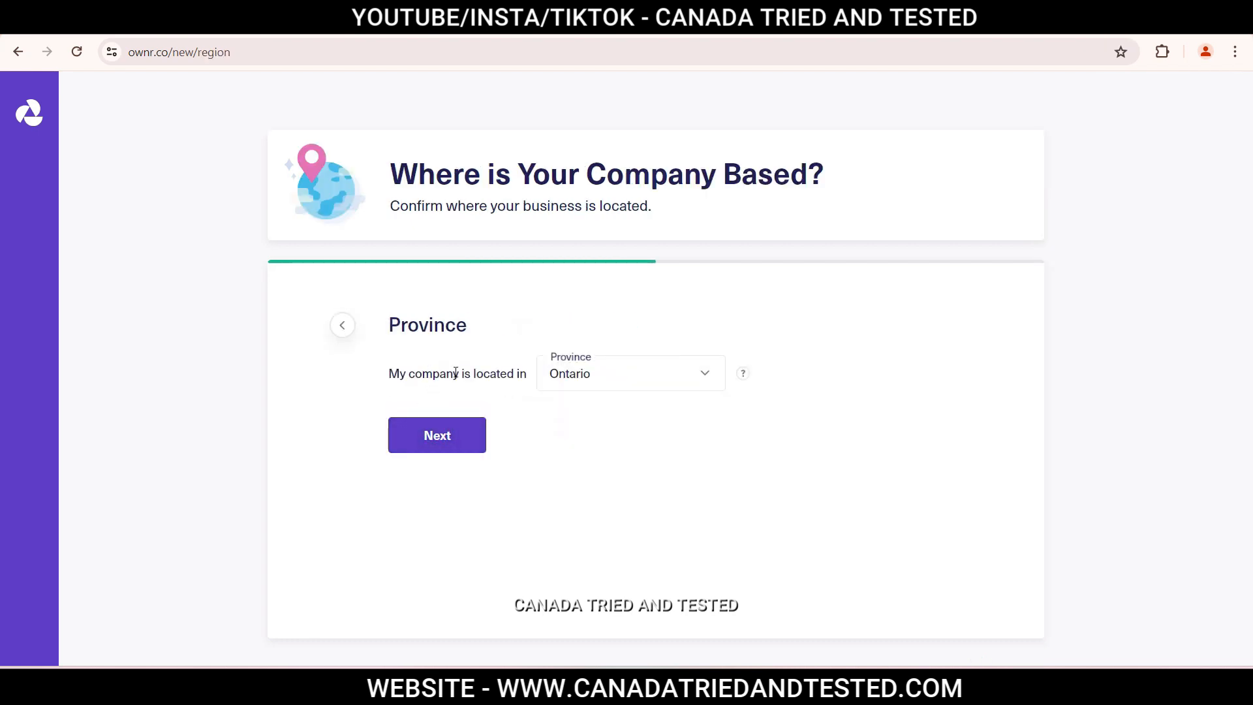
left_click(601, 375)
scroll(601, 522, "down", 3)
left_click(600, 553)
left_click(439, 444)
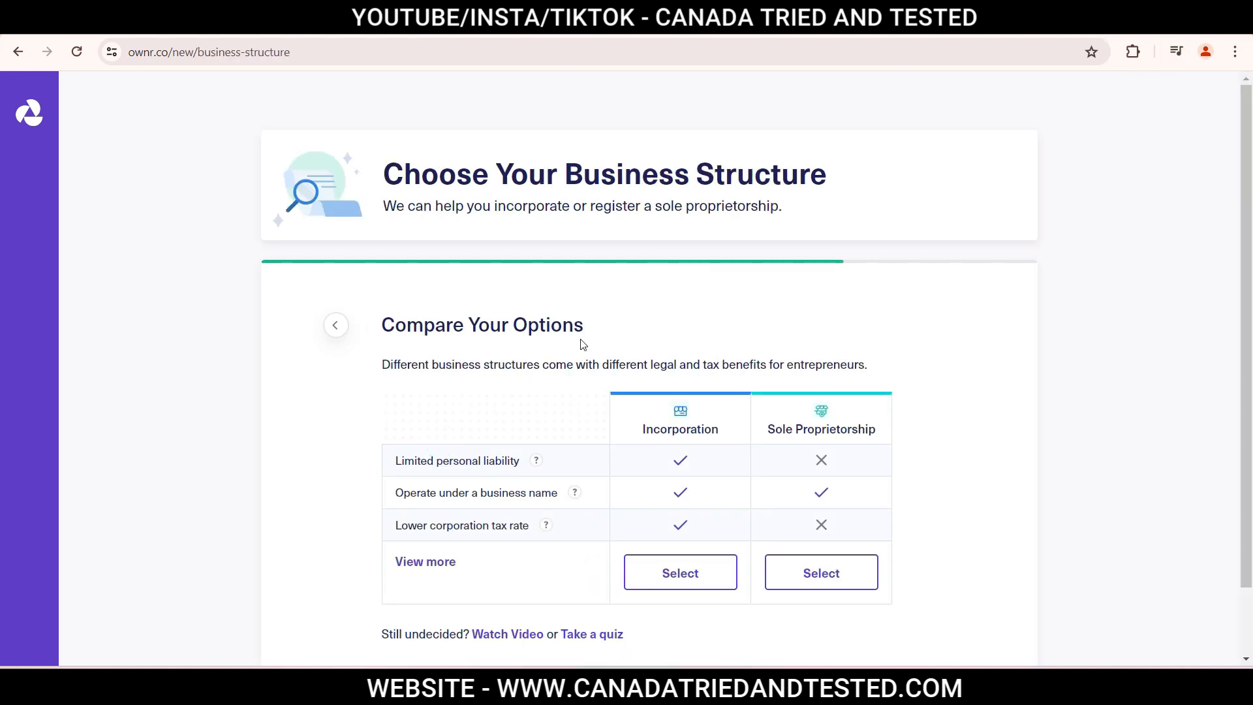
- Expand the full comparison of business structures and choose Sole Proprietorship
left_click(426, 563)
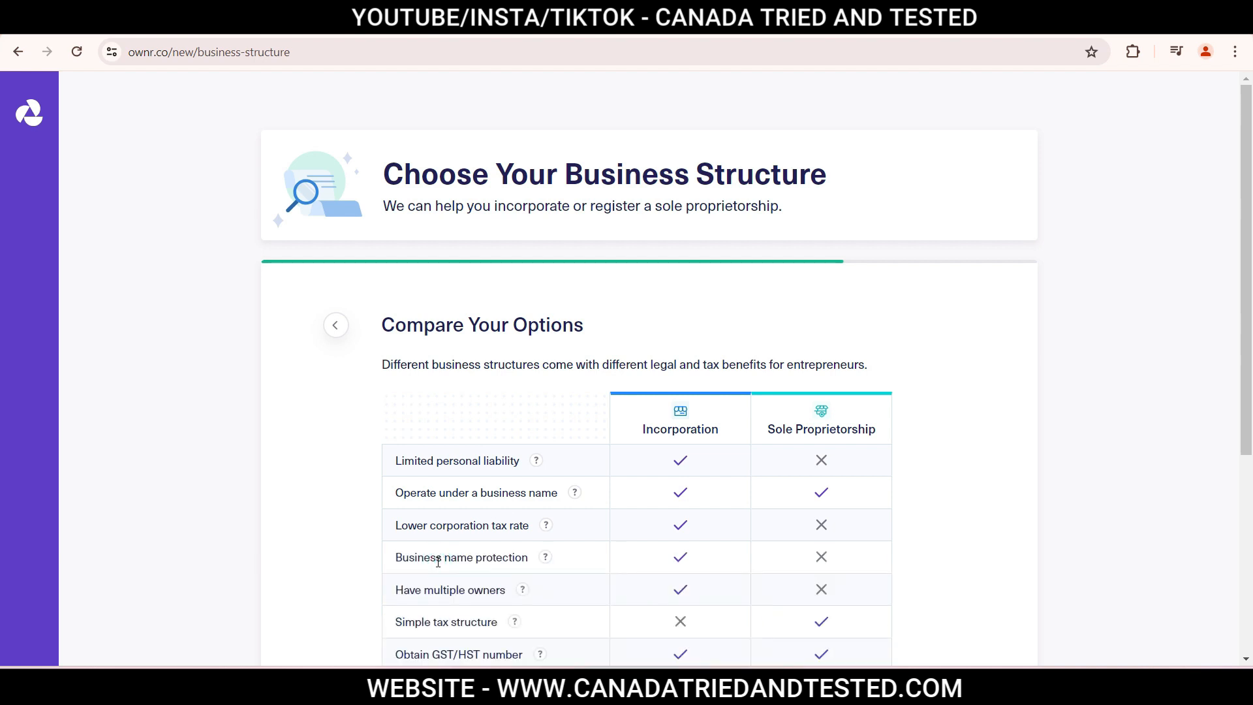
scroll(437, 572, "down", 3)
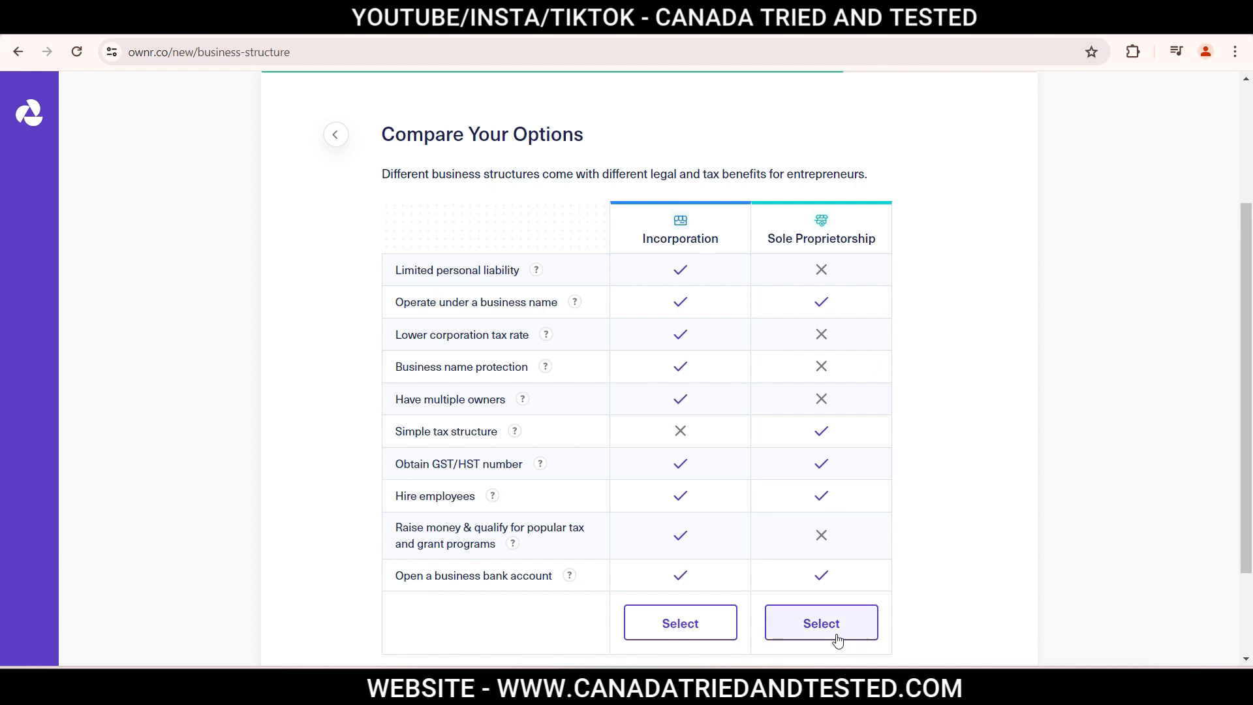
left_click(821, 623)
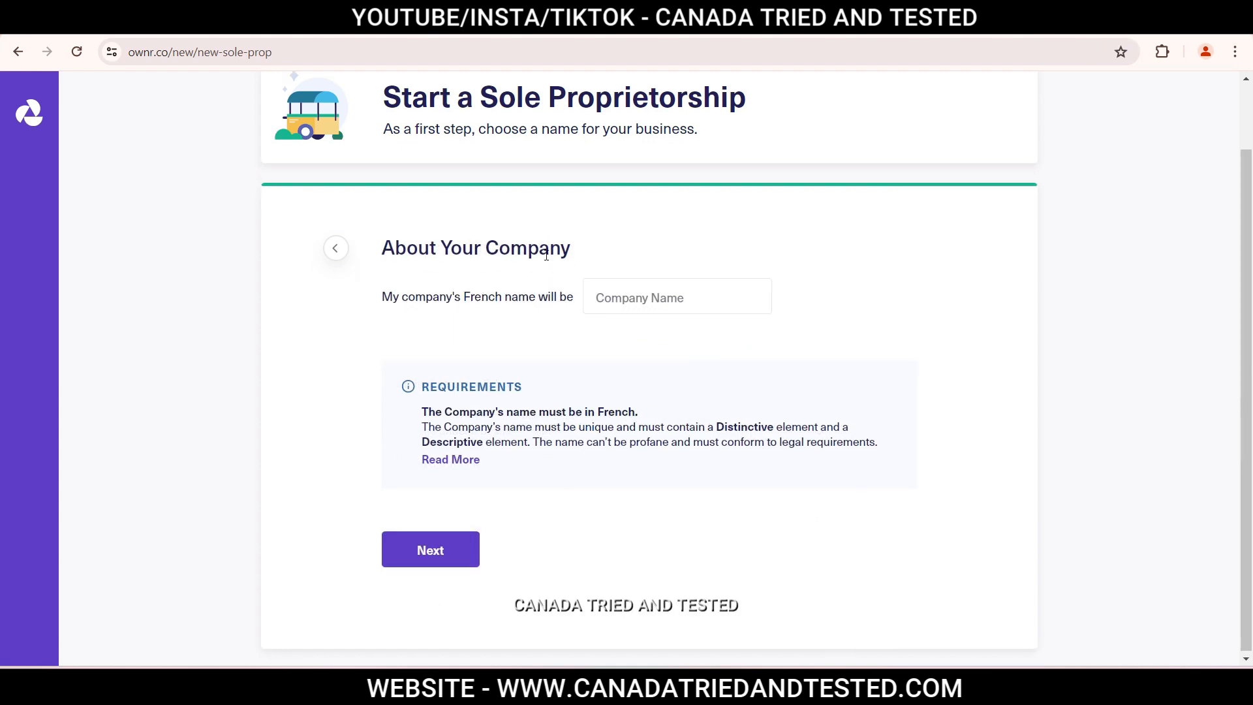
- Check the French naming requirements, enter "NouveauCyber Conseil" as the company name, and continue to account creation
left_click_drag(464, 297, 541, 299)
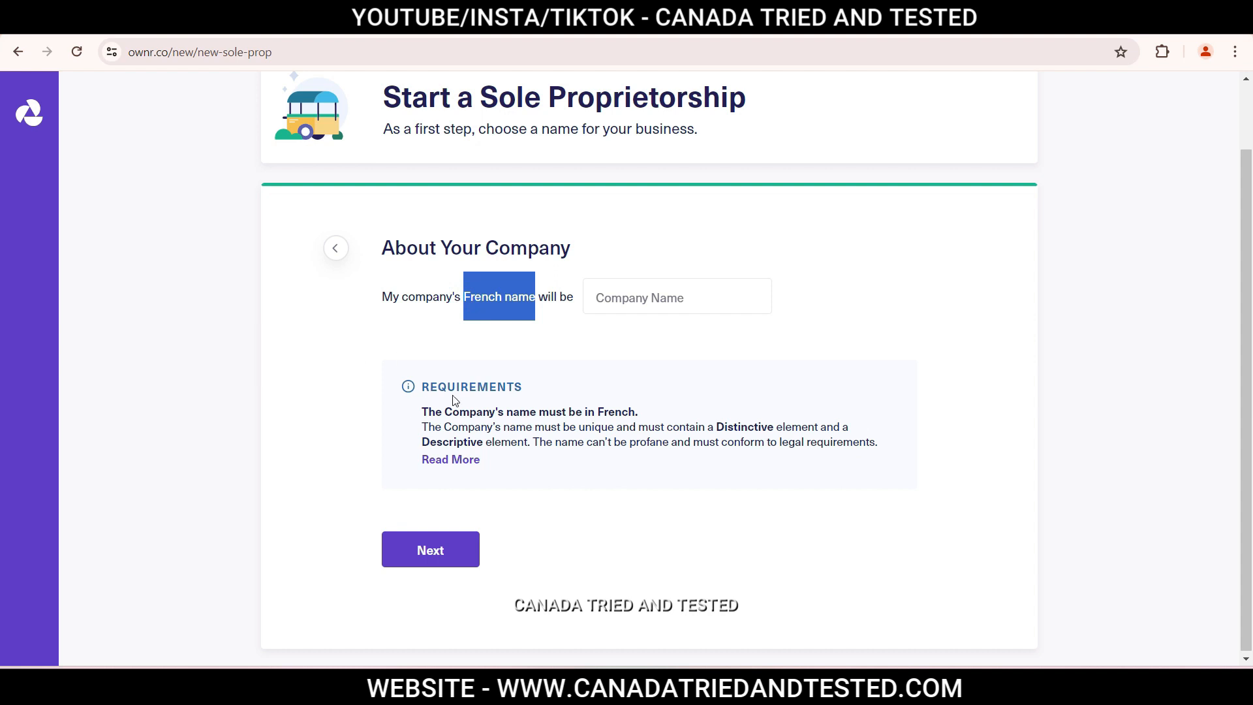
left_click_drag(583, 412, 658, 411)
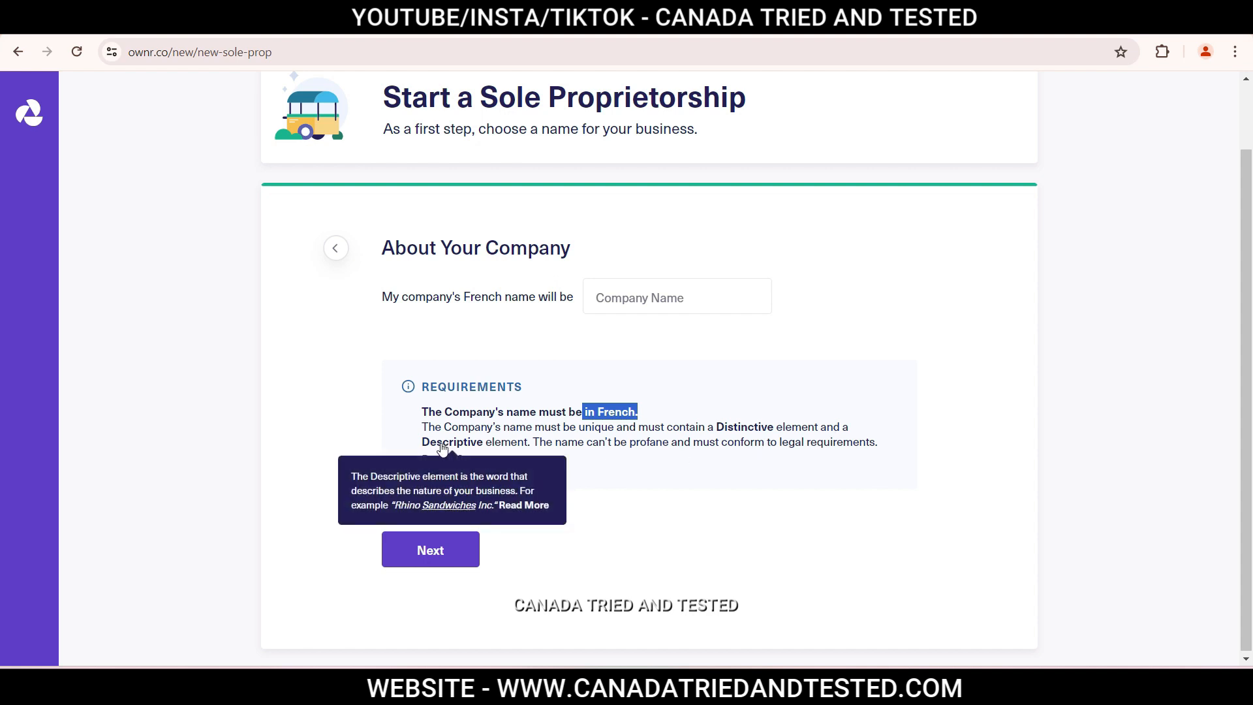
left_click(617, 299)
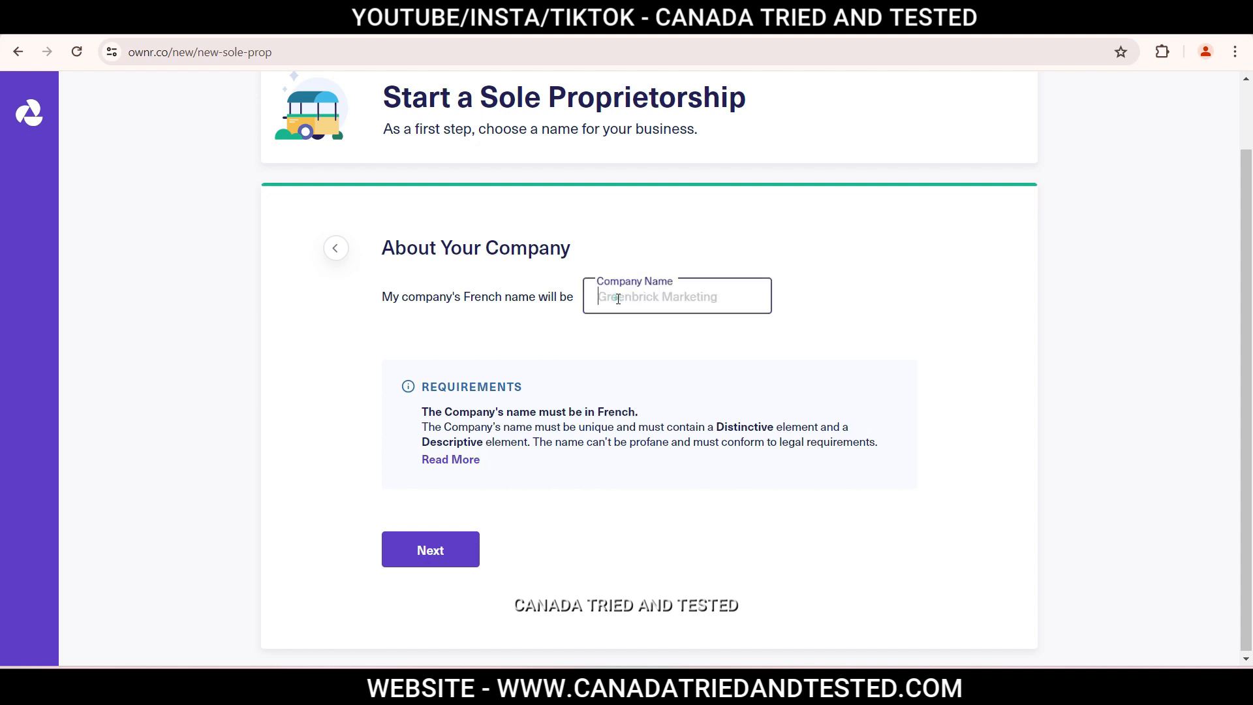
type("NouveauCyber Conseil")
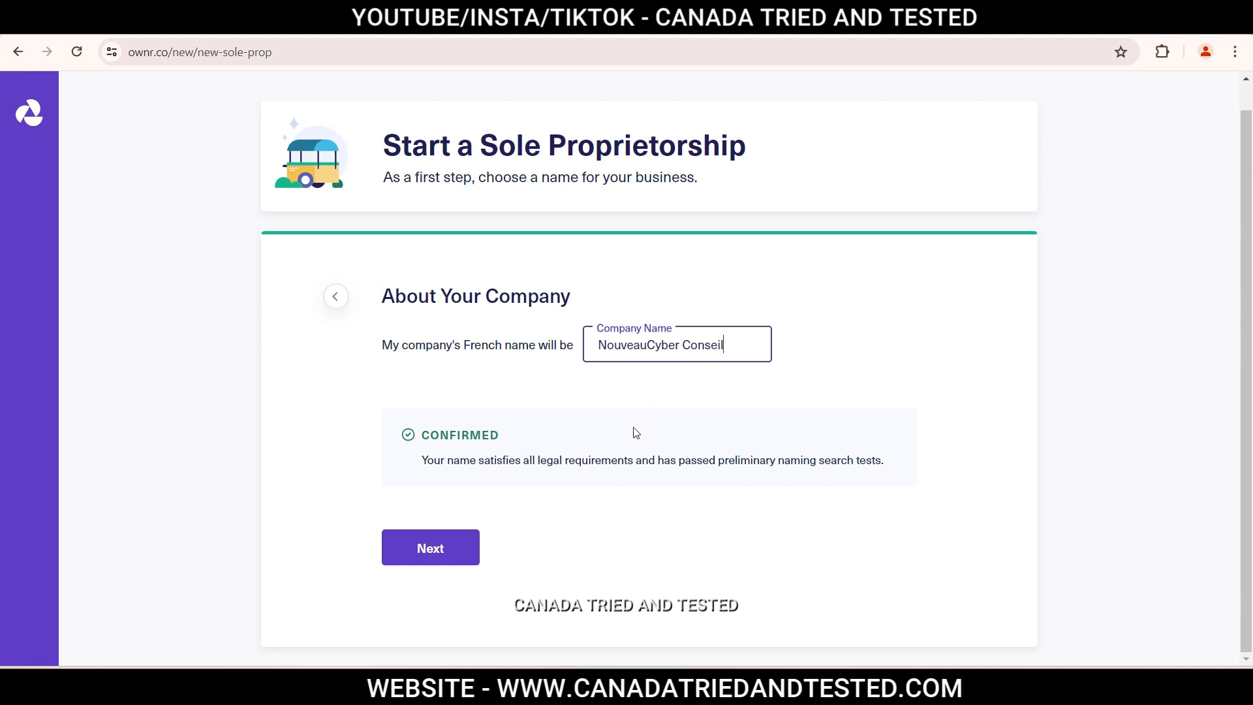
left_click(449, 544)
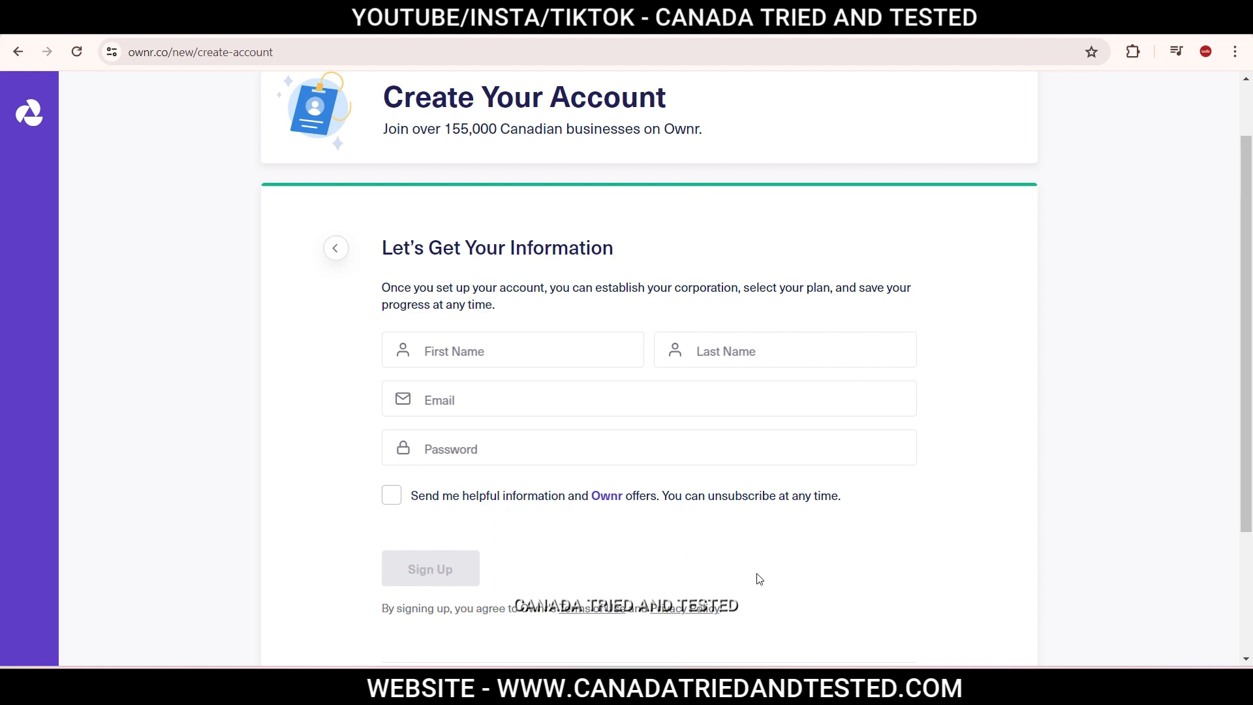
scroll(506, 428, "up", 2)
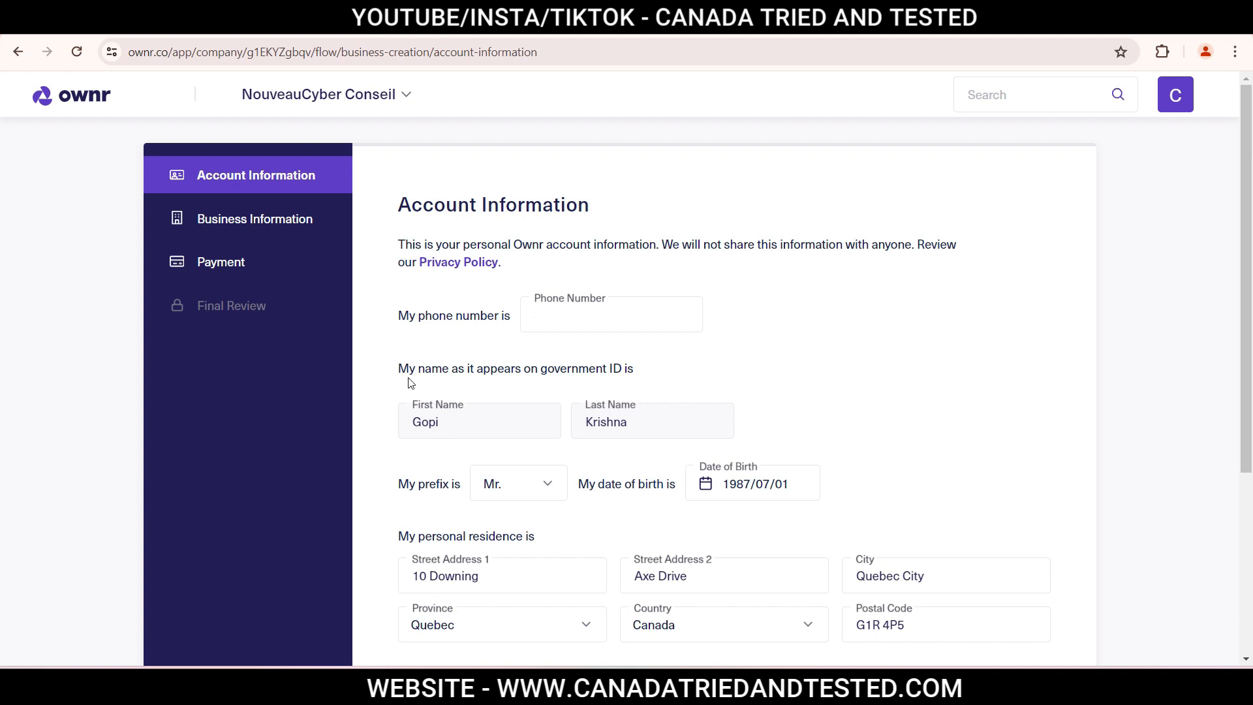
- Review the account information, including the name as on government ID, the prefix options and the personal residence
left_click_drag(399, 370, 727, 372)
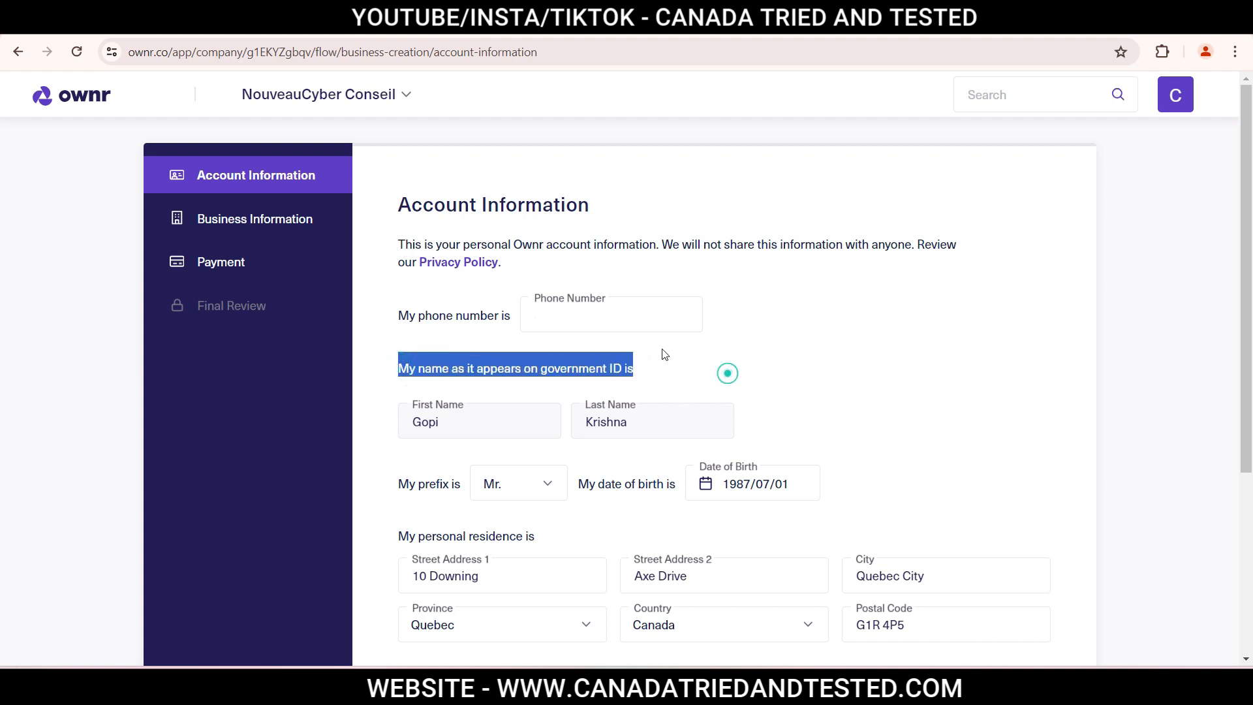
left_click(483, 370)
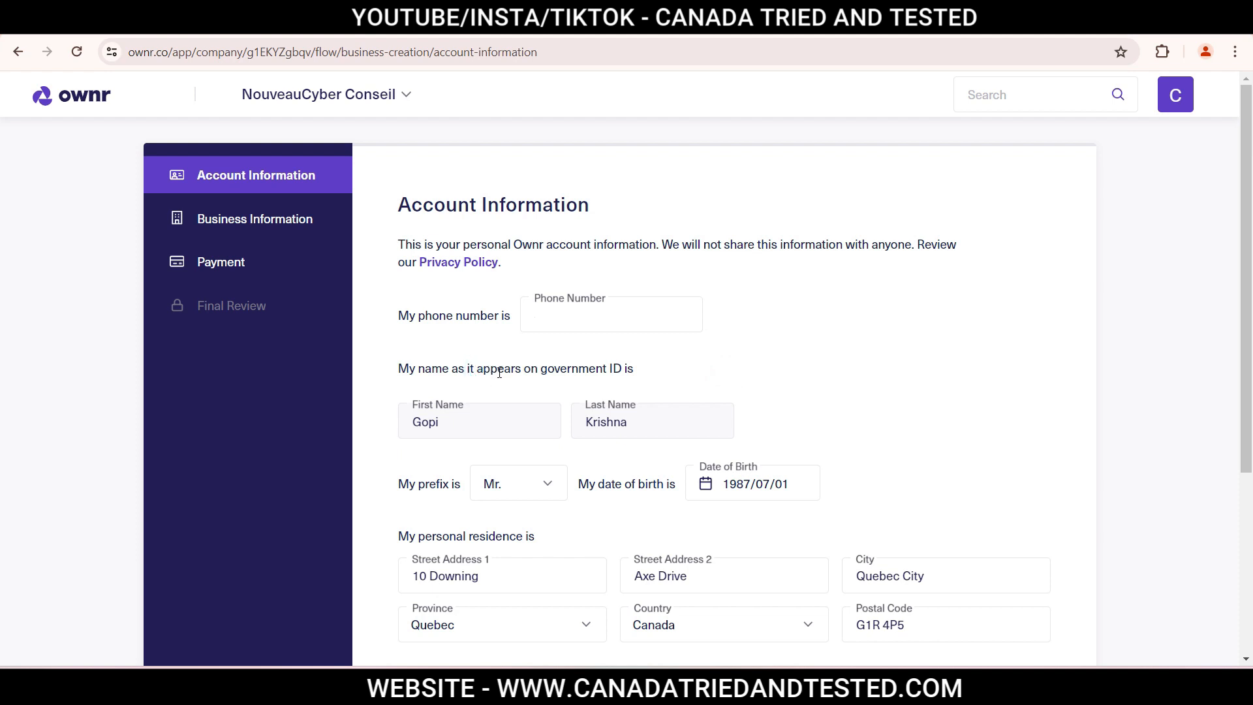
left_click(546, 490)
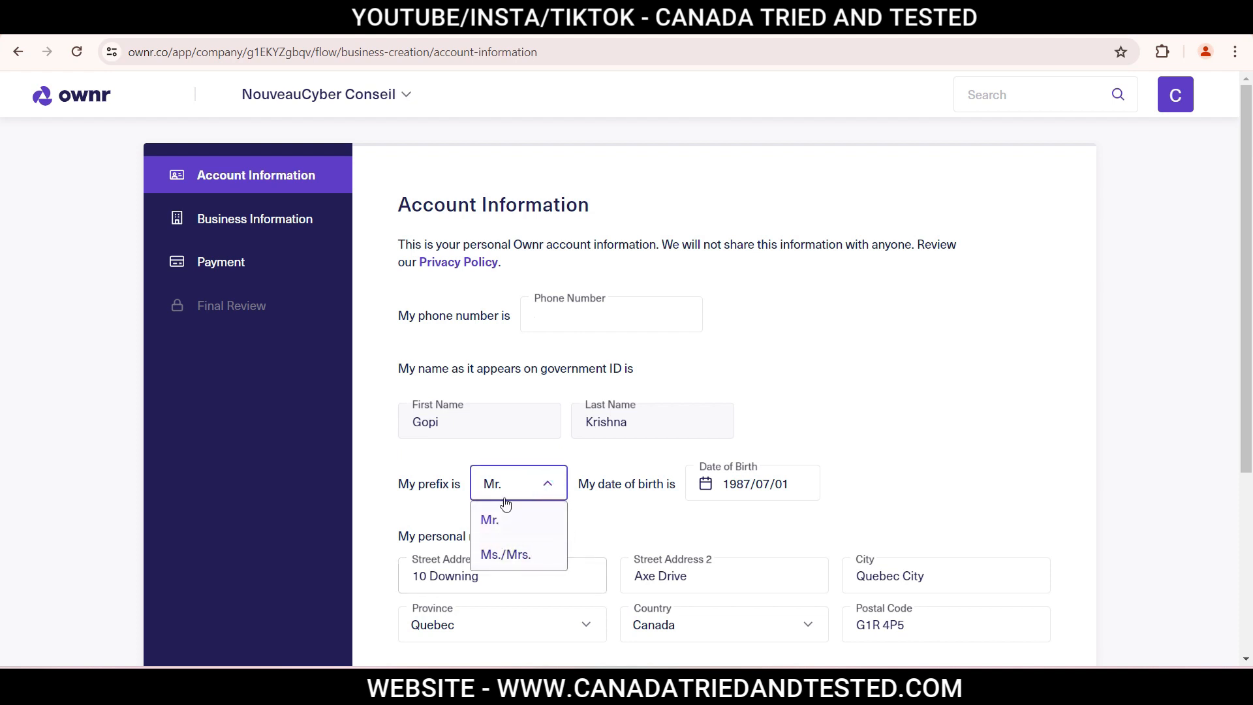
left_click(435, 514)
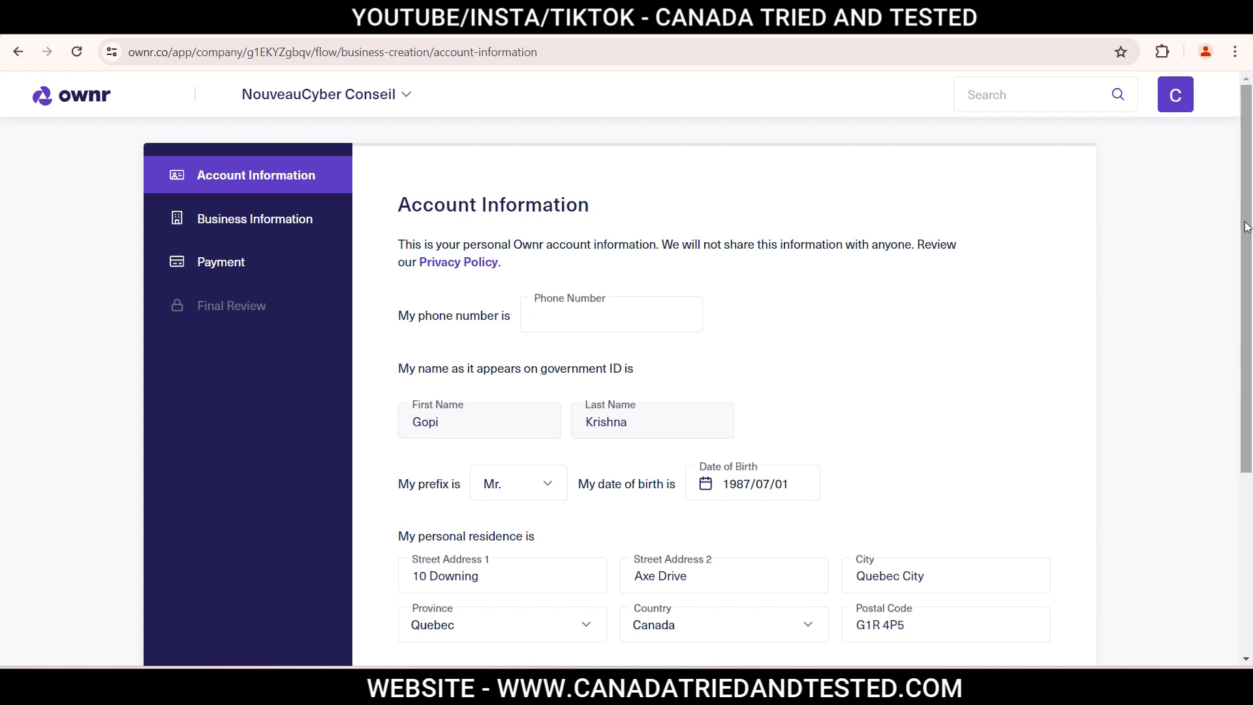
scroll(383, 272, "down", 5)
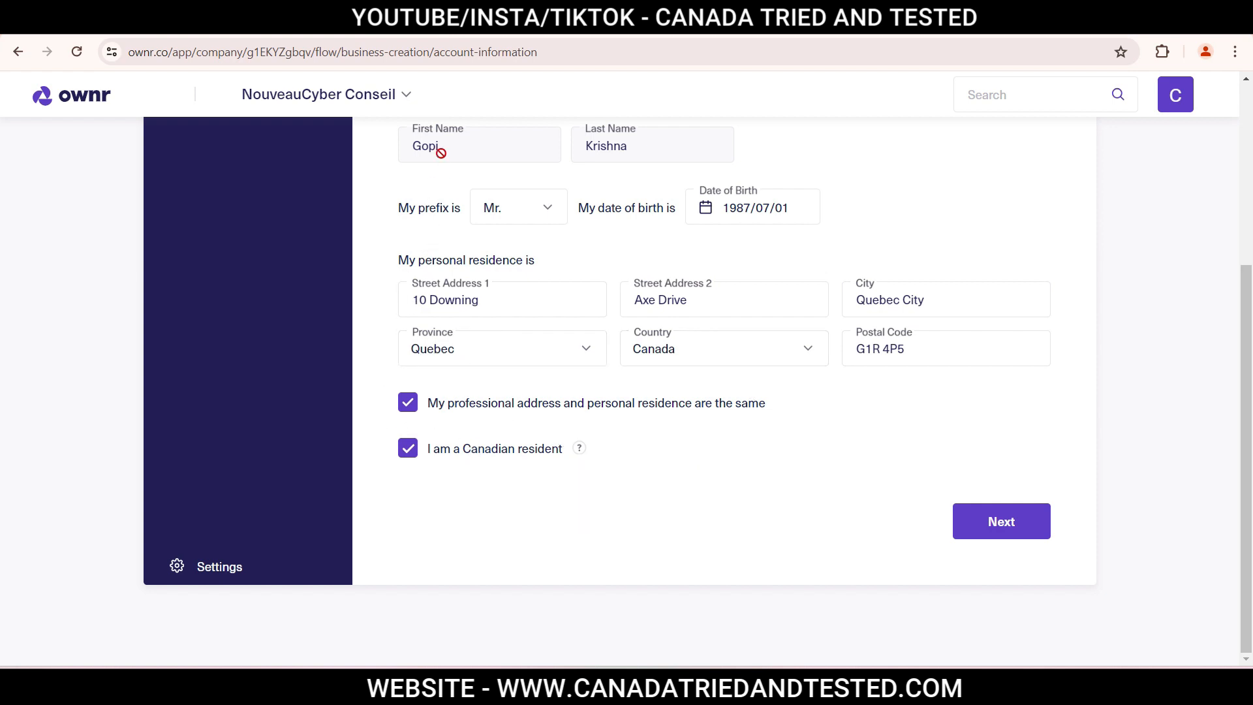
- Keep the professional address the same as the personal residence and submit the account information
left_click(409, 405)
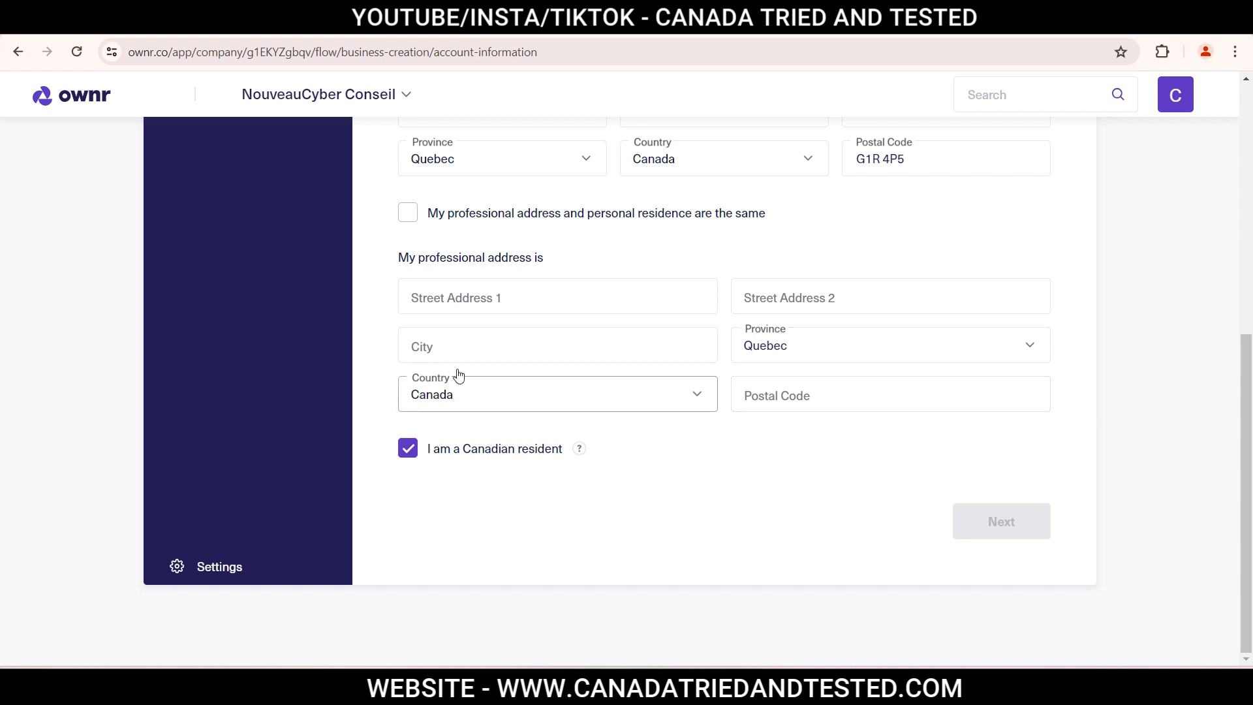
left_click(402, 214)
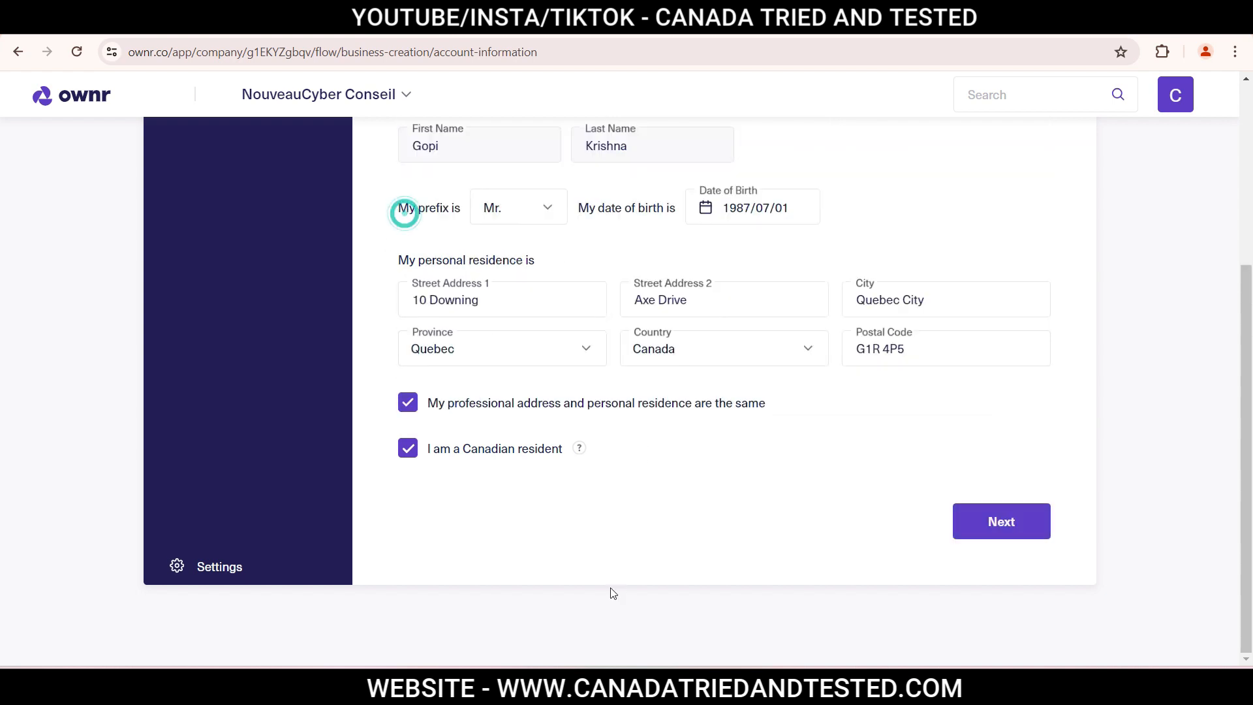
mouse_move(581, 454)
left_click(1017, 529)
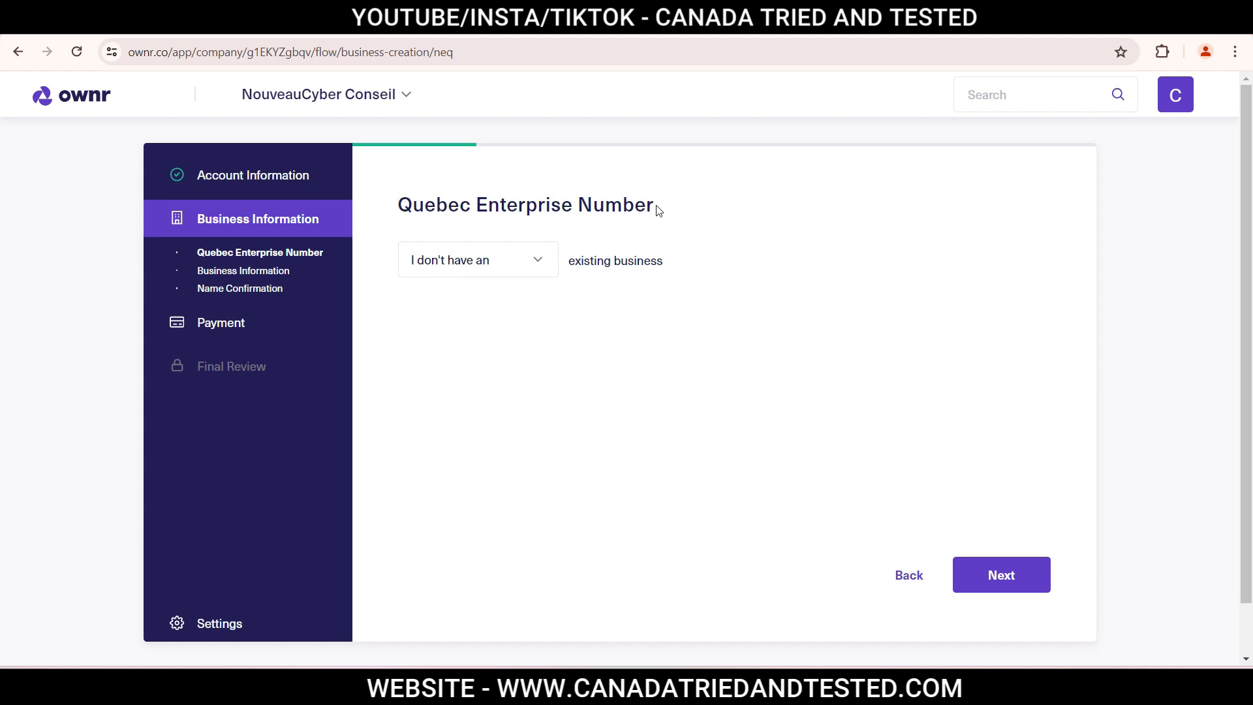
- State "I don't have an" existing business for the Quebec Enterprise Number and continue to the business information
left_click(494, 274)
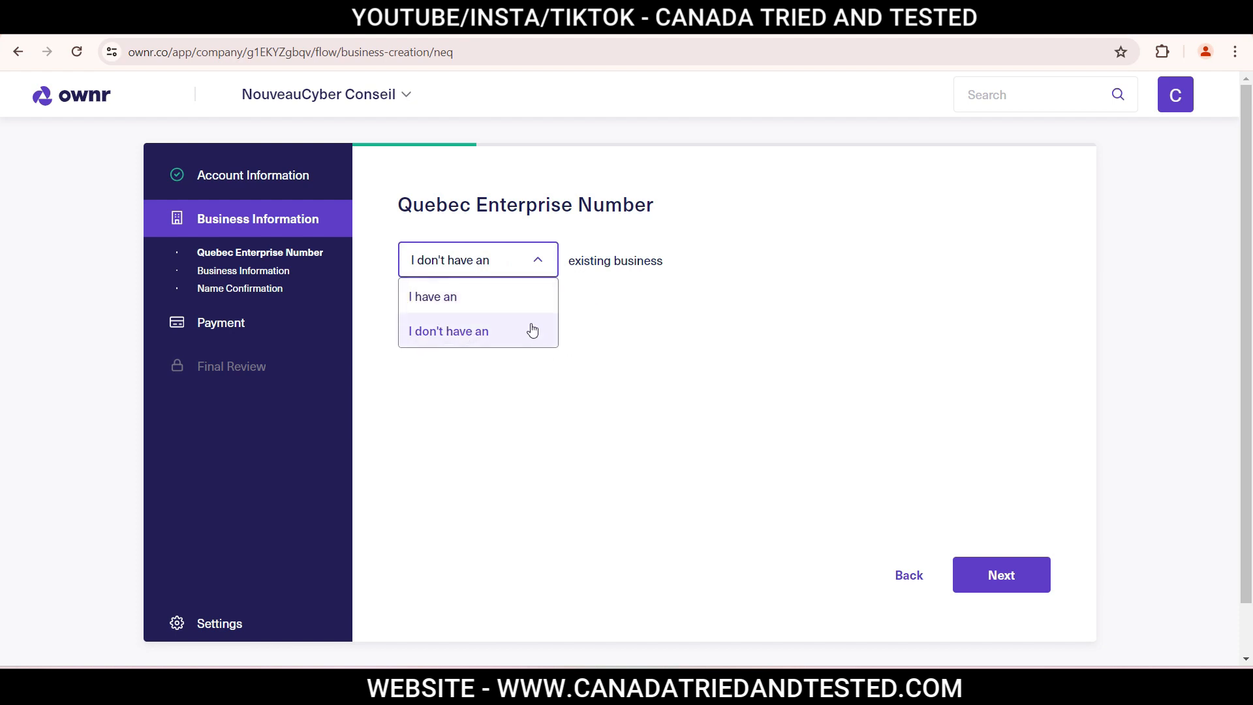
left_click(481, 334)
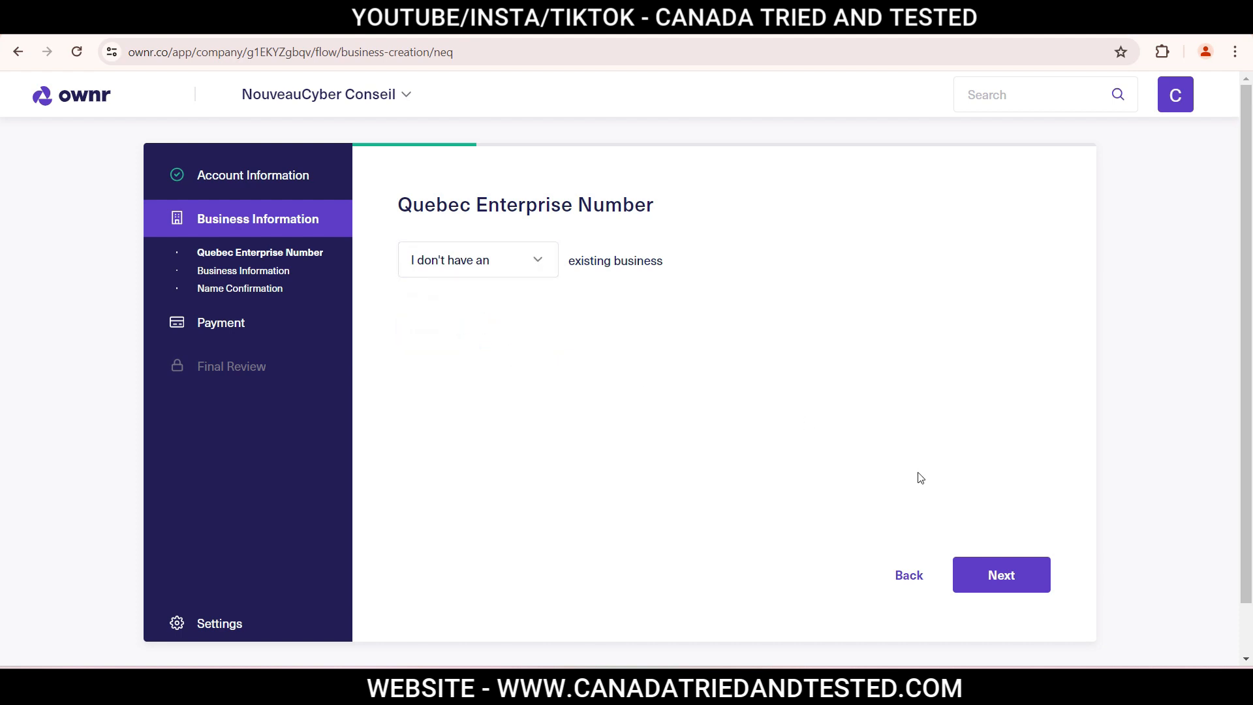
left_click(1027, 586)
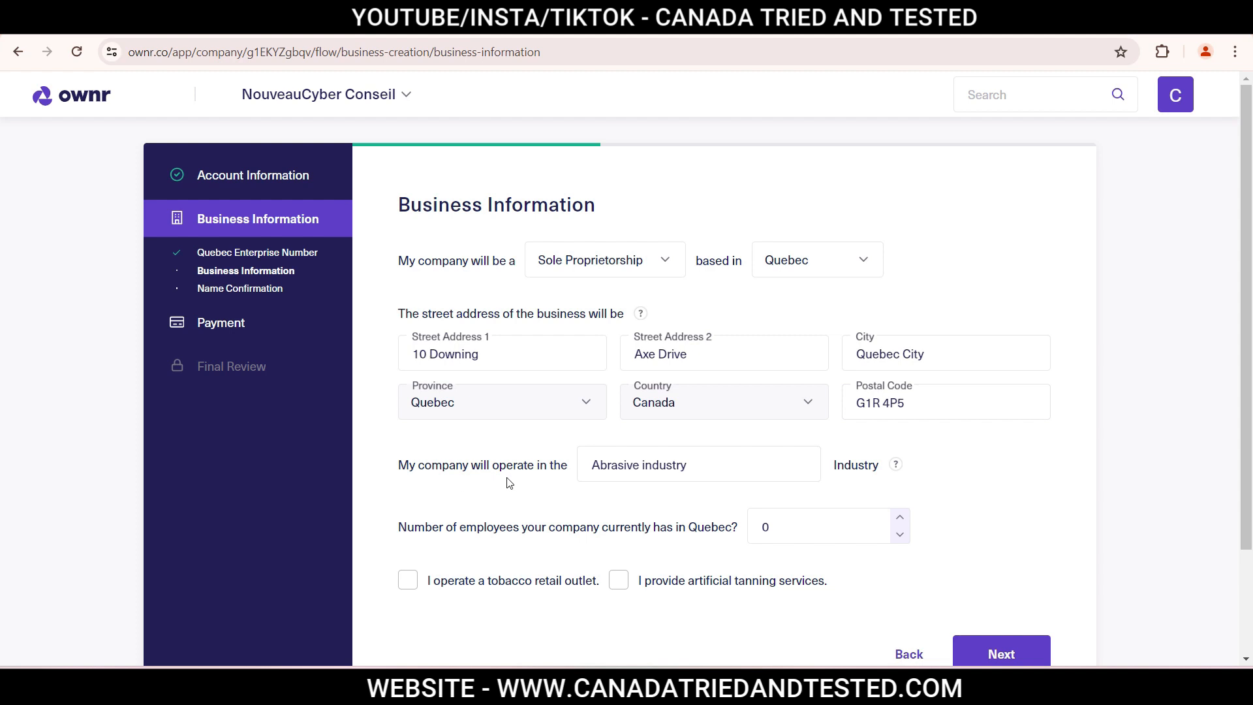
- Search the industries for "consulti" and set the company's industry to Management consulting firms
left_click(667, 466)
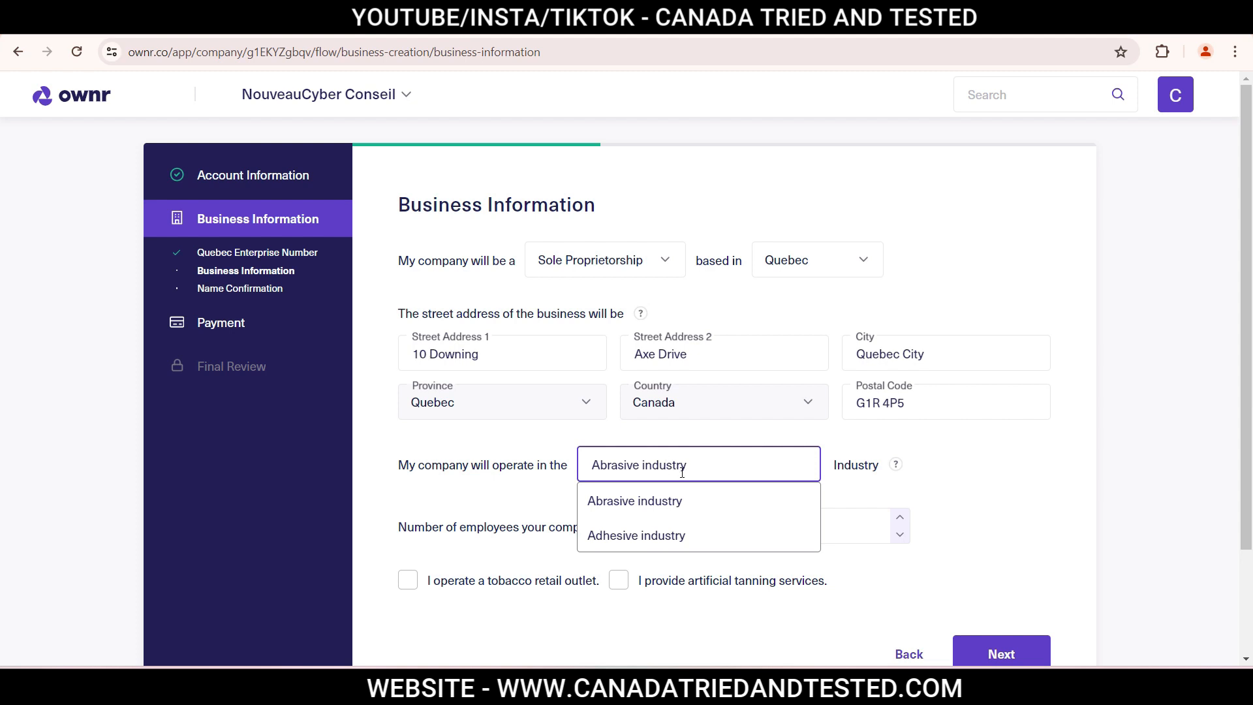
left_click_drag(708, 470, 614, 470)
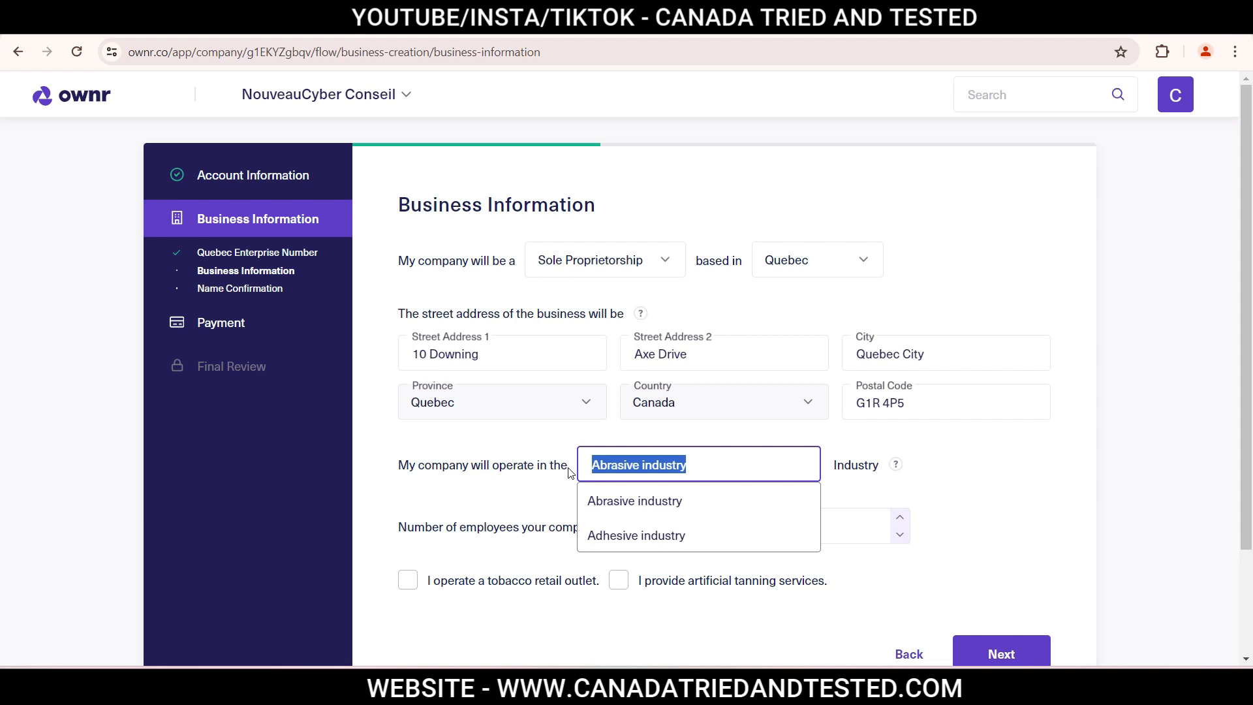
type("co")
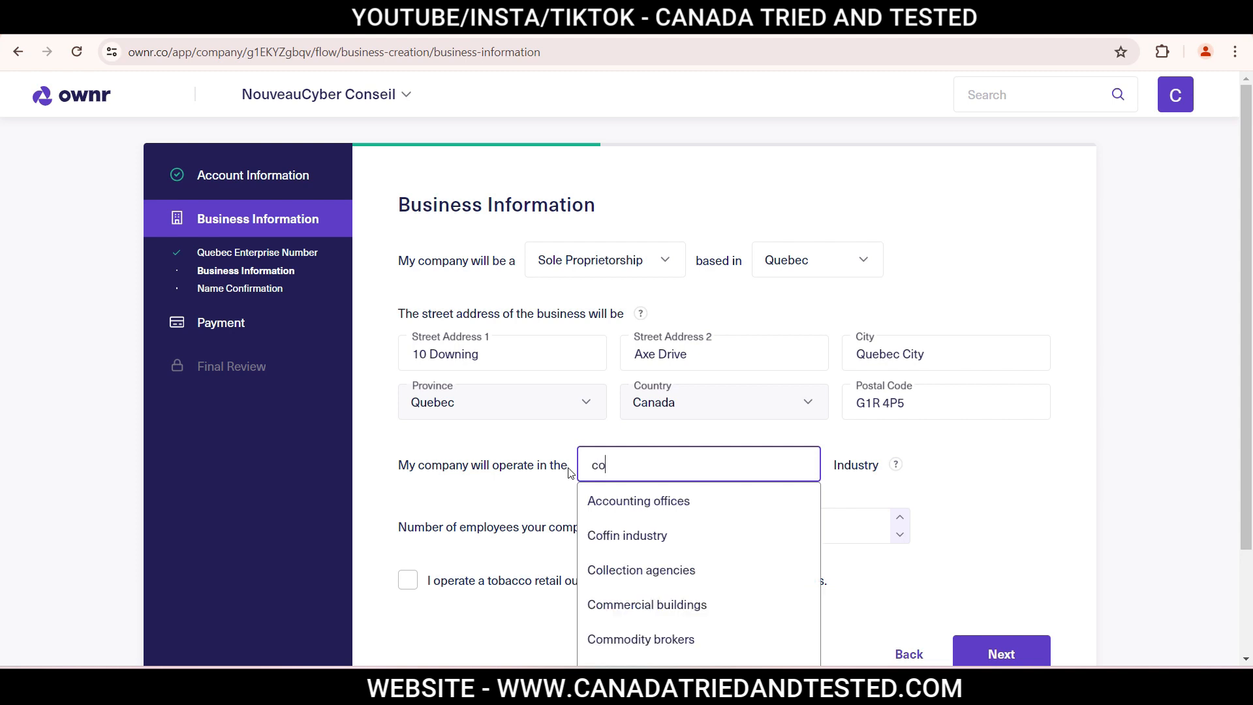
type("ns")
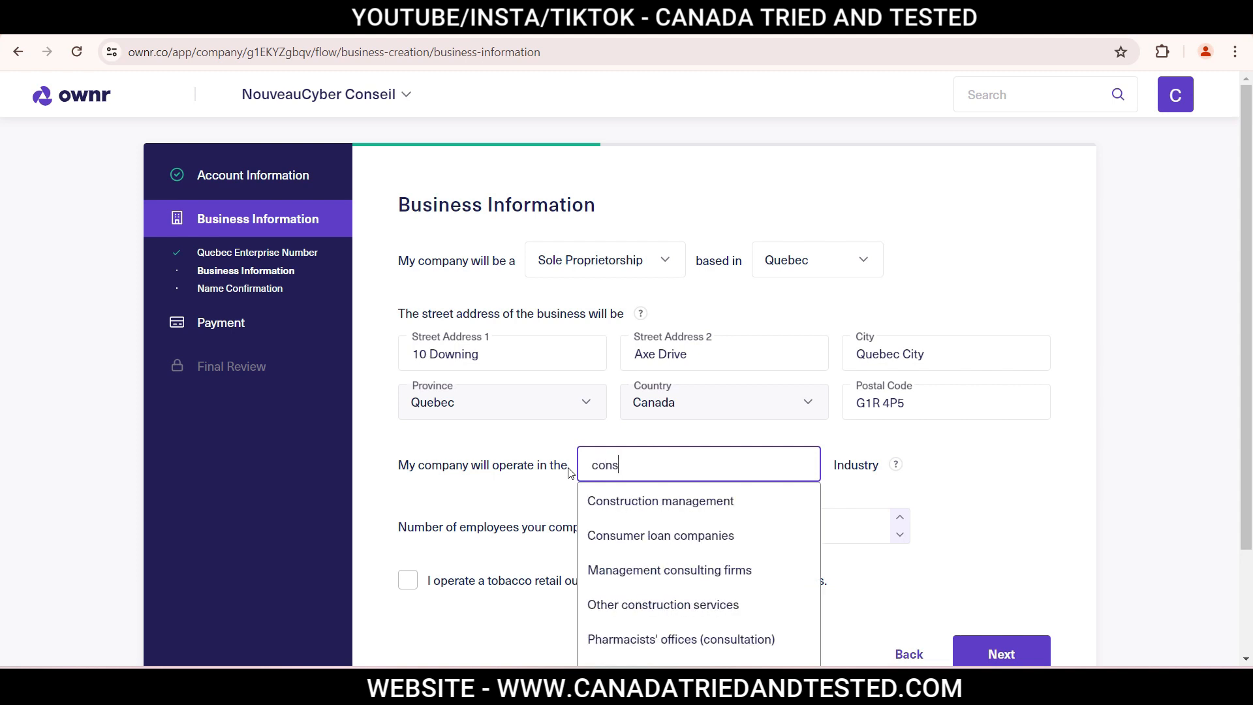
type("ulti")
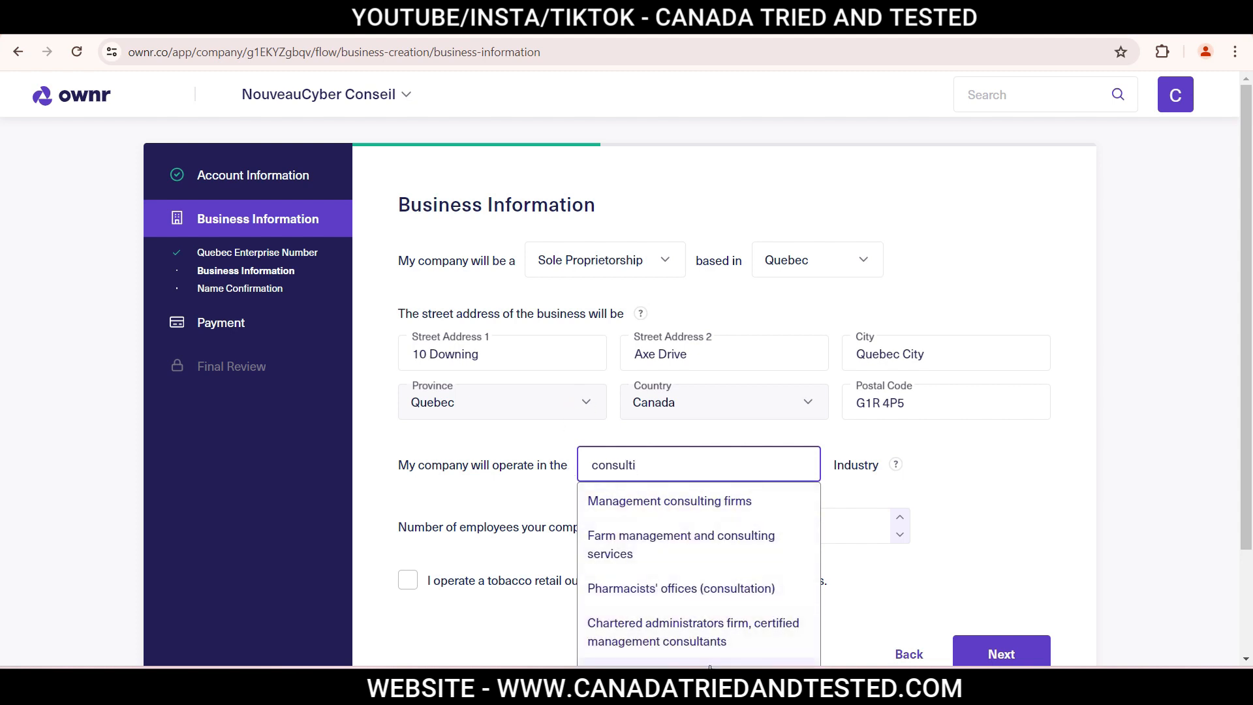
left_click(726, 512)
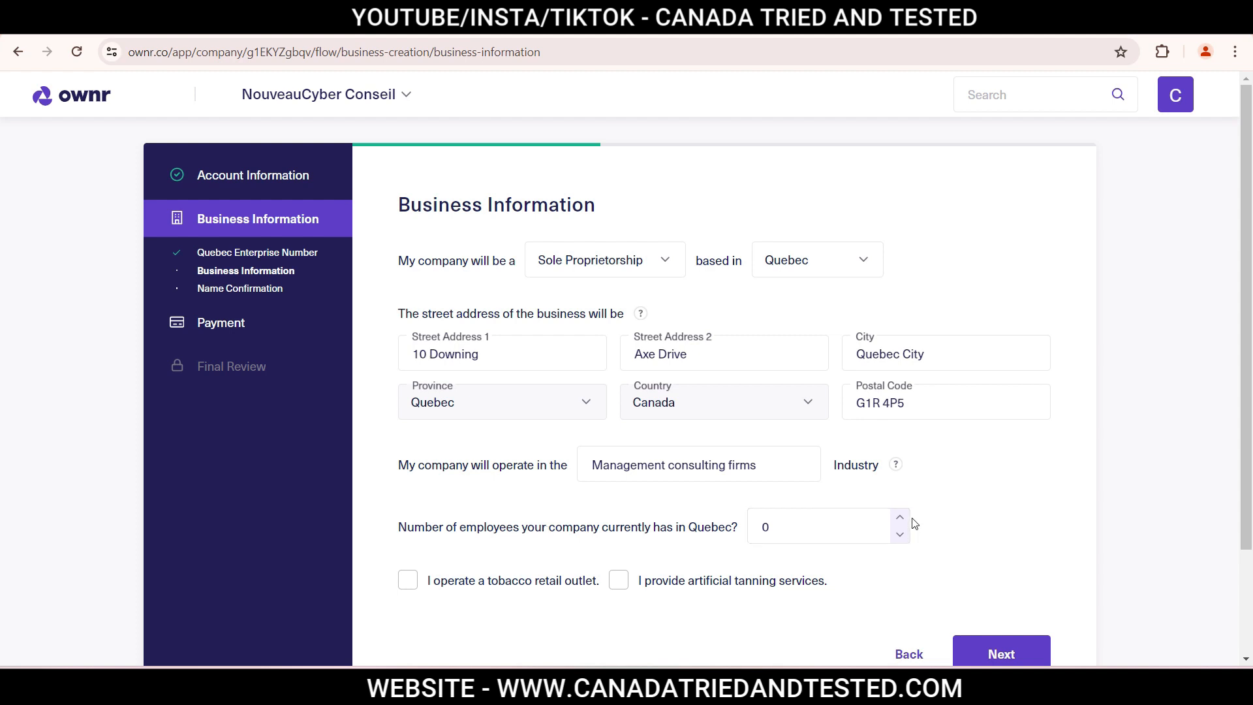
- Set the number of employees in Quebec to 1 and submit the business information
left_click_drag(779, 526, 721, 526)
type("1")
left_click(1005, 534)
left_click(1007, 660)
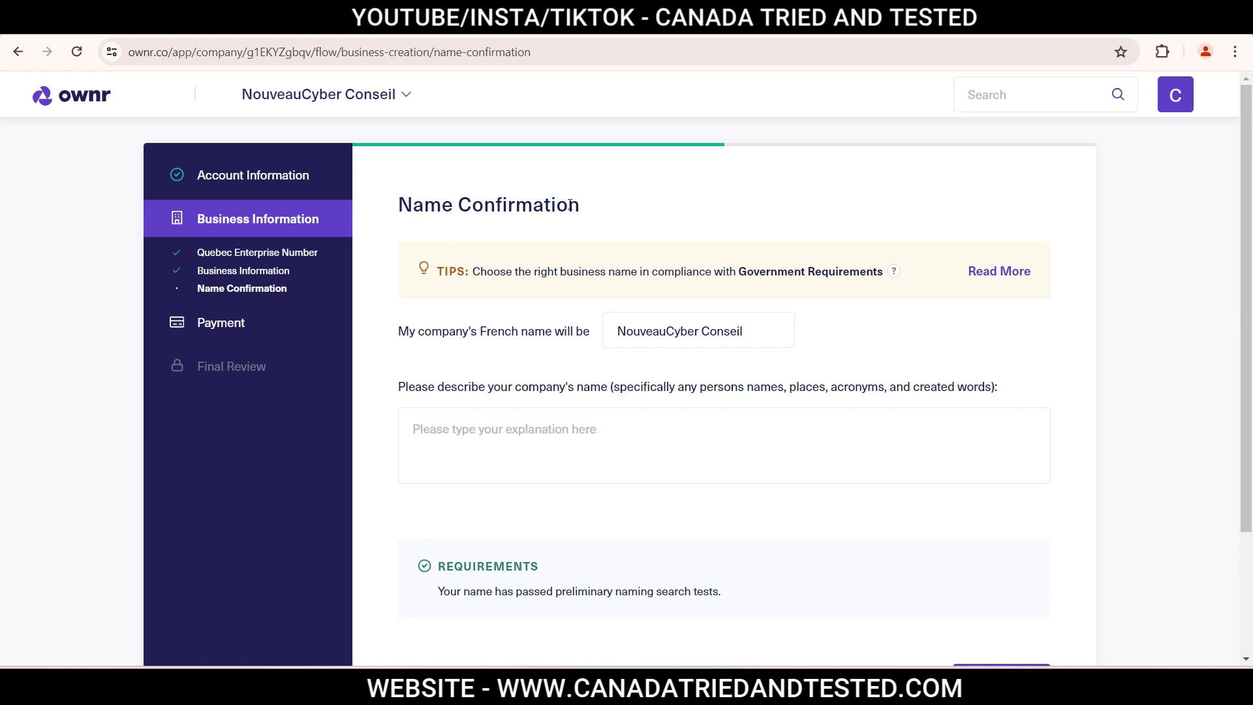
- Fill in the company name explanation with a description of CyberNova Conseil as a leading Quebec cybersecurity firm, and continue to the package overview
mouse_move(887, 284)
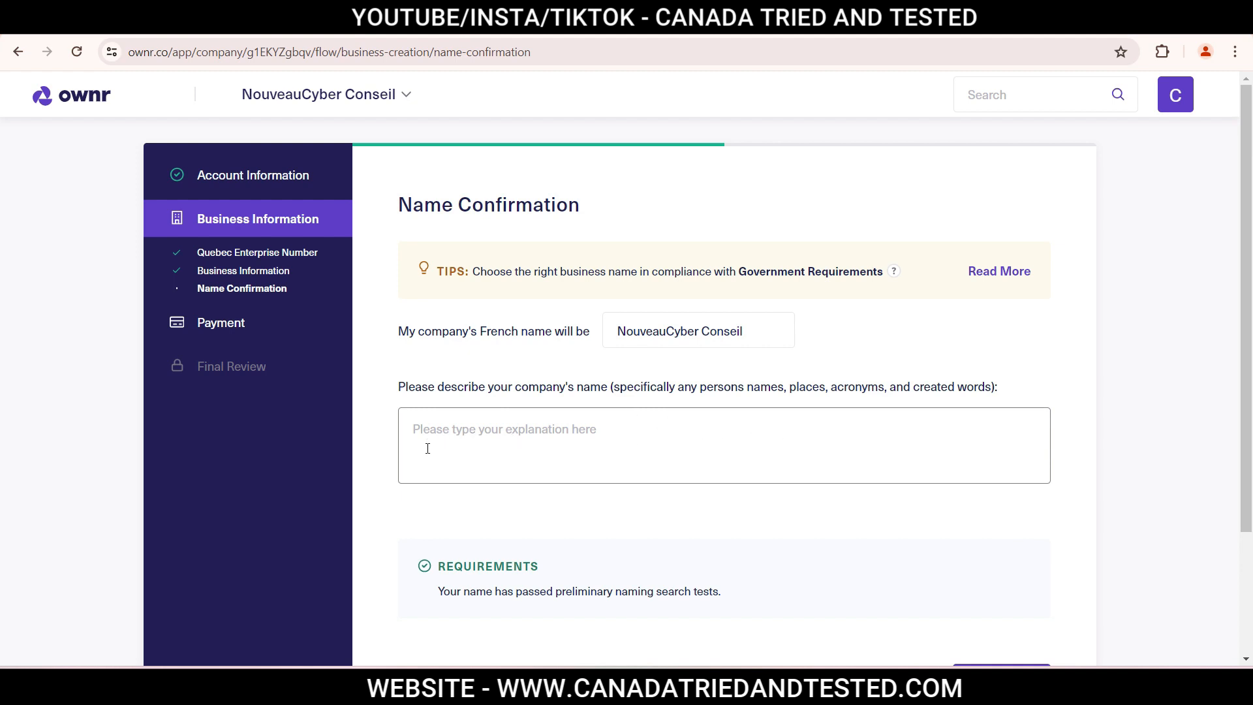
left_click(521, 435)
type("CyberNova Conseil is a leading cybersecurity firm based in Quebec, Canada, specializing in protecting businesses from digital threats. With a focus on innovation and expertise, we provide tailored security solutions to companies across Canada, ensuring their resilience in the face of evolving cyber risks")
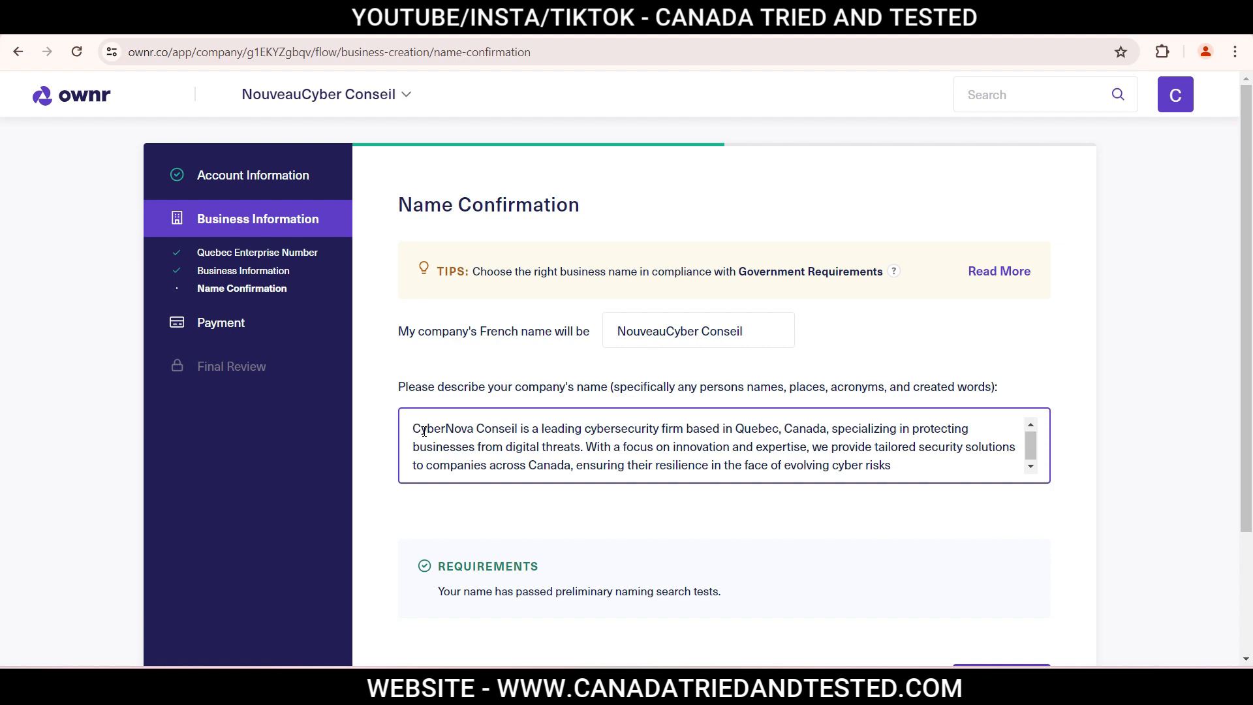
left_click(891, 540)
scroll(2, 457, "down", 2)
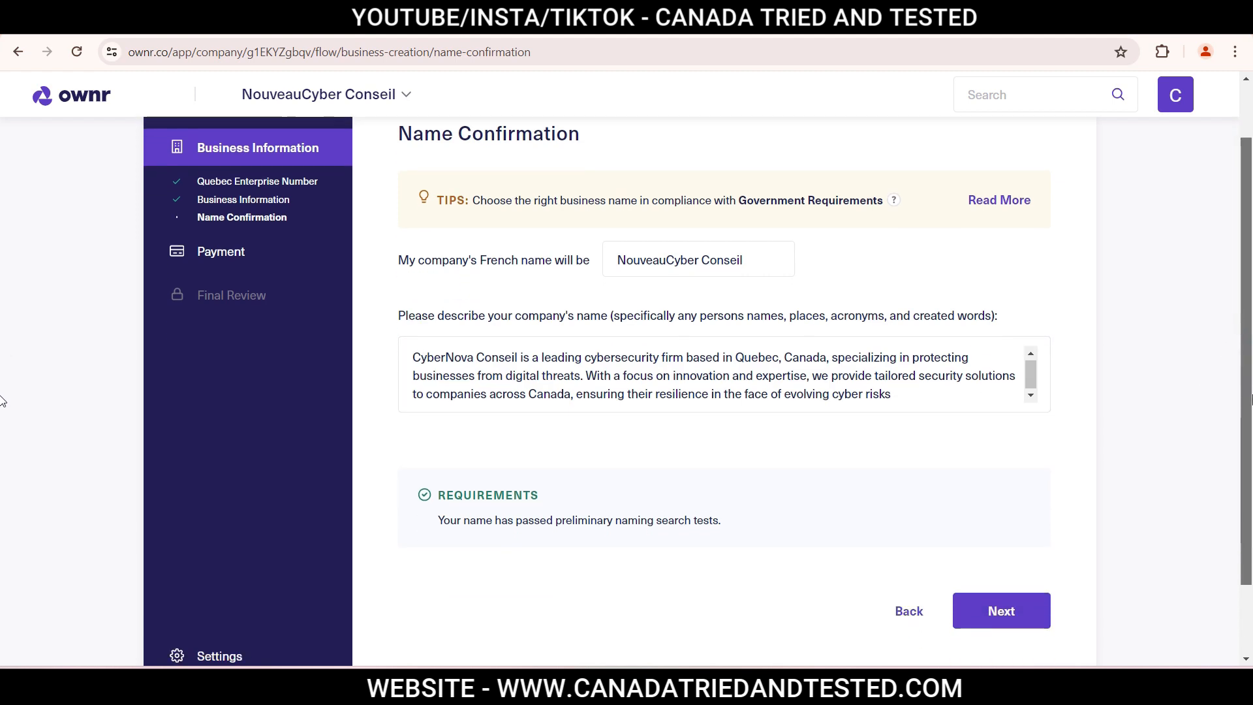
left_click(1019, 539)
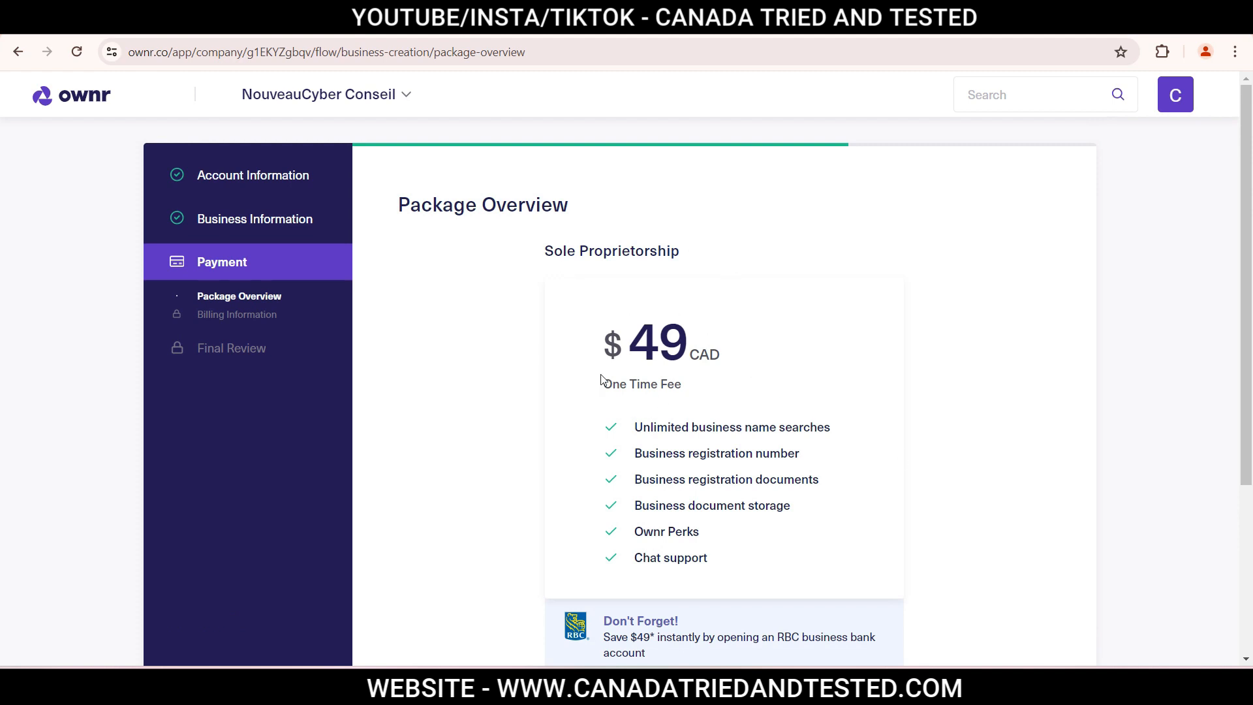
- Examine the price and included features of the Sole Proprietorship package
left_click_drag(607, 348, 700, 390)
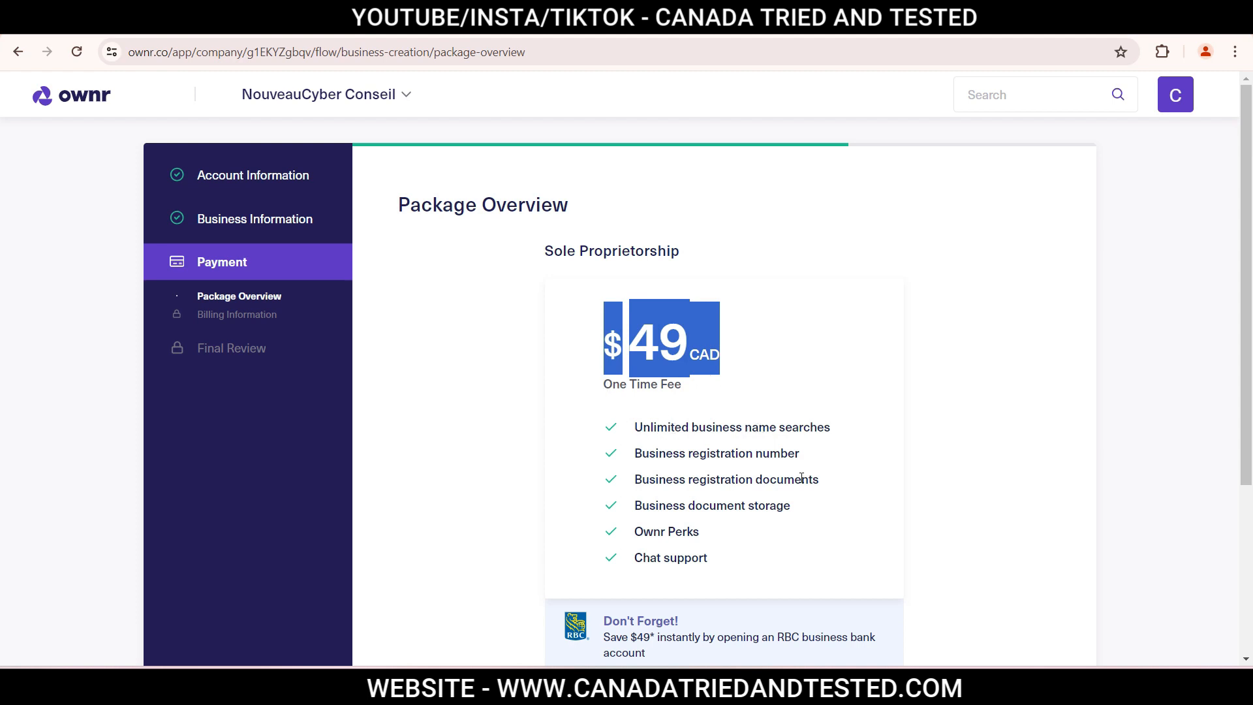
left_click_drag(673, 453, 842, 461)
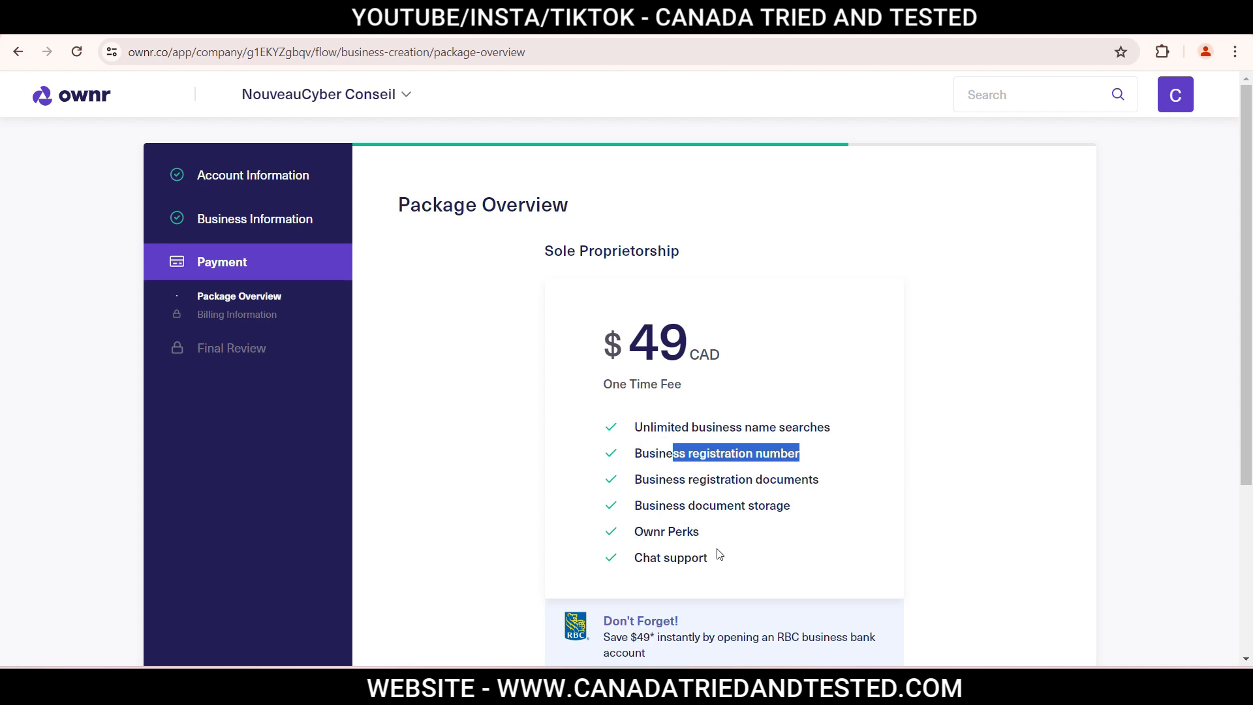
- Review the package's chat support feature and the RBC business bank account offer, and continue to the billing information
left_click_drag(631, 558, 802, 562)
scroll(797, 556, "down", 3)
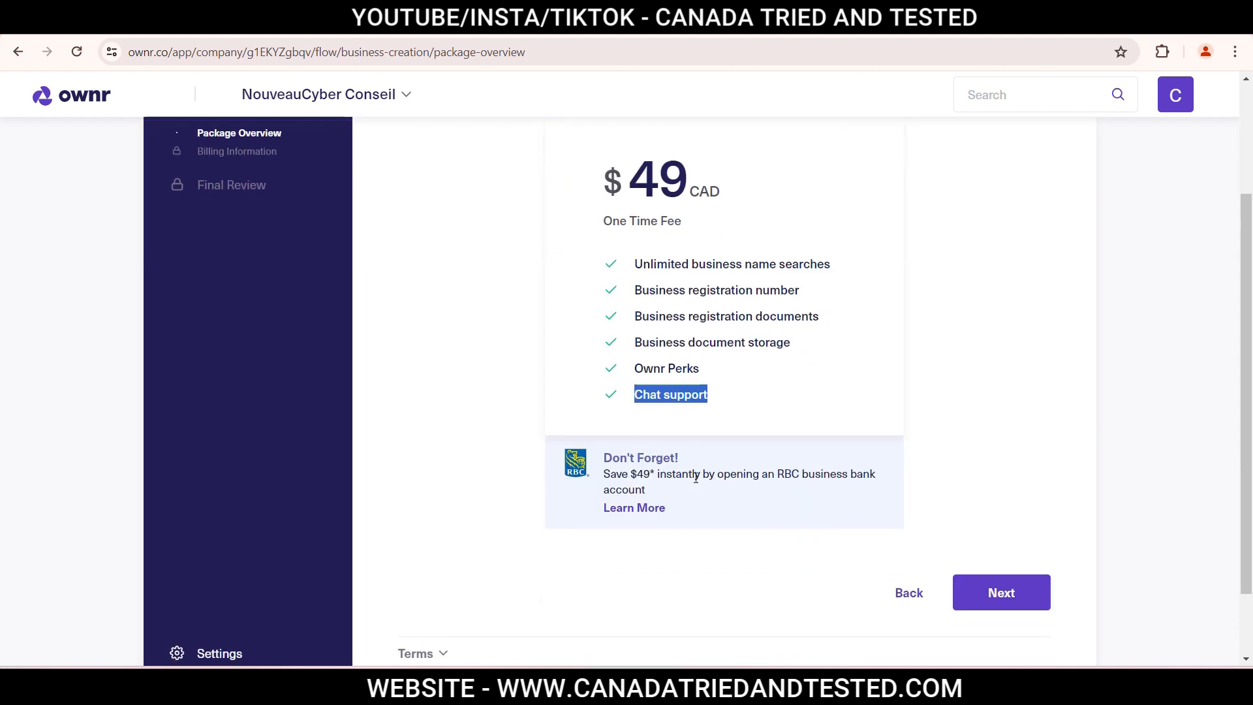
left_click_drag(778, 476, 680, 489)
left_click(638, 474)
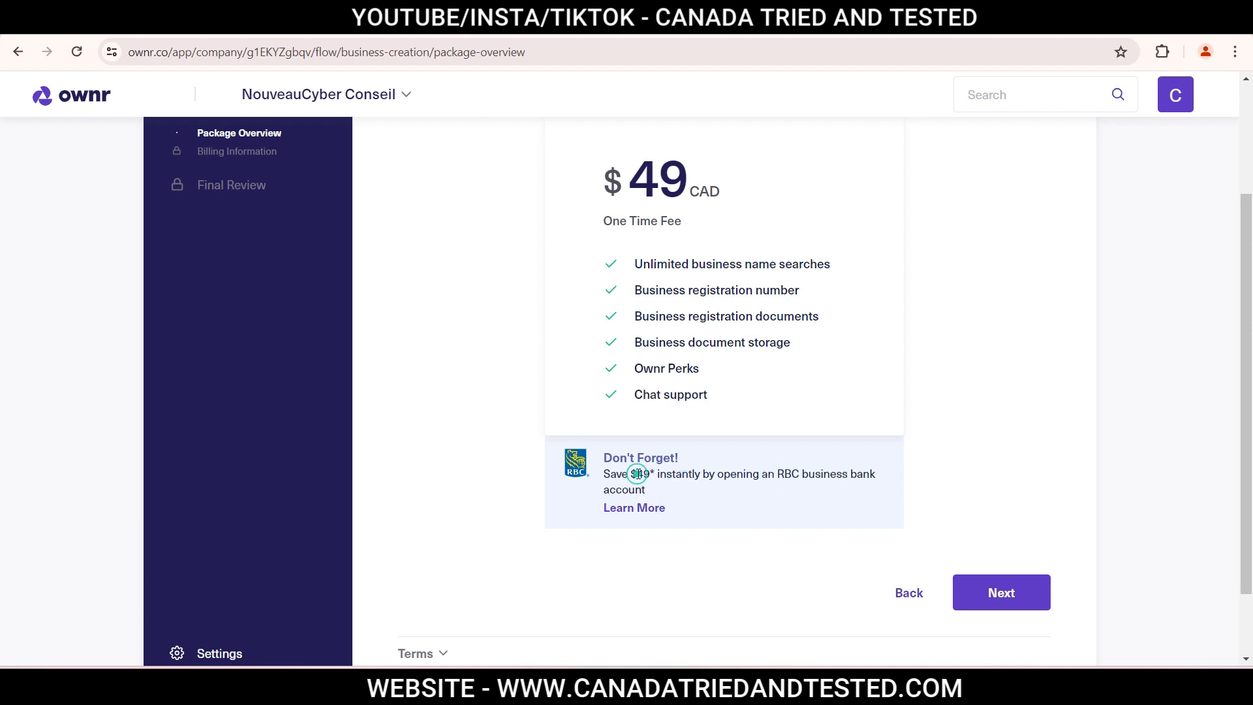
double_click(638, 474)
left_click(727, 512)
left_click(1023, 594)
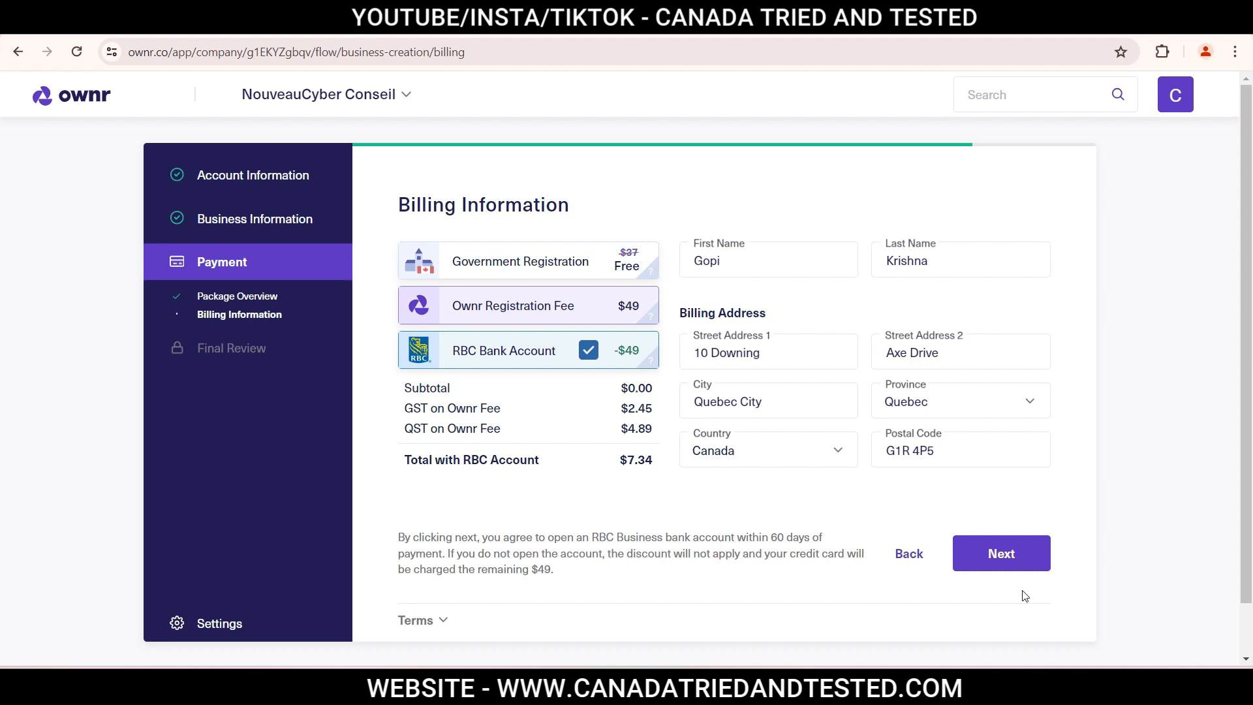
- Examine the explanations of the billed fees and the RBC Bank Account discount, and check the total with the discount
mouse_move(646, 273)
mouse_move(465, 321)
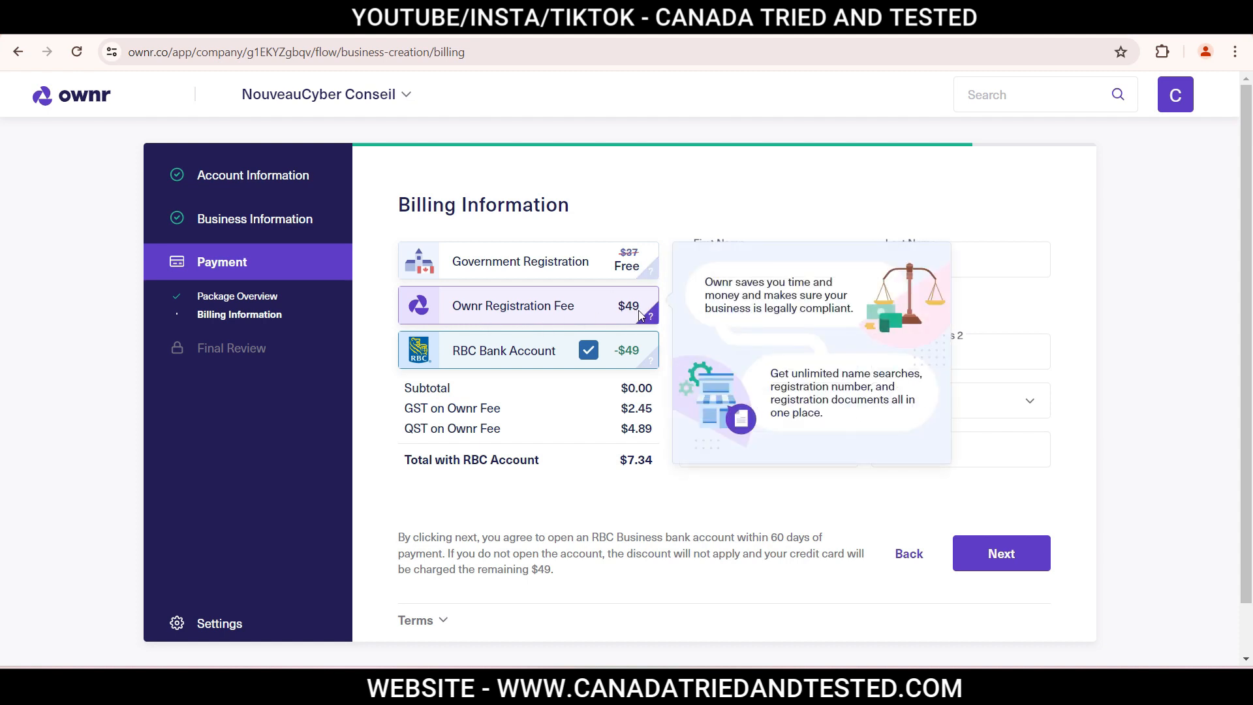
mouse_move(485, 345)
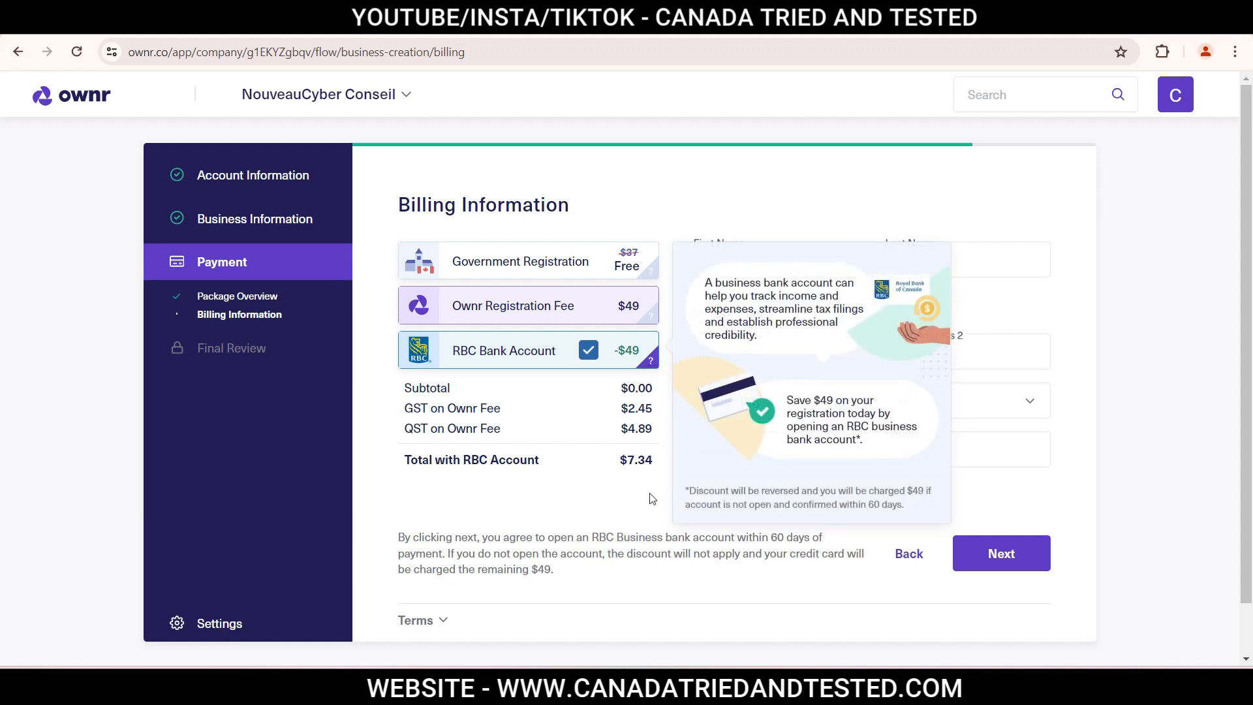
double_click(666, 466)
left_click(679, 505)
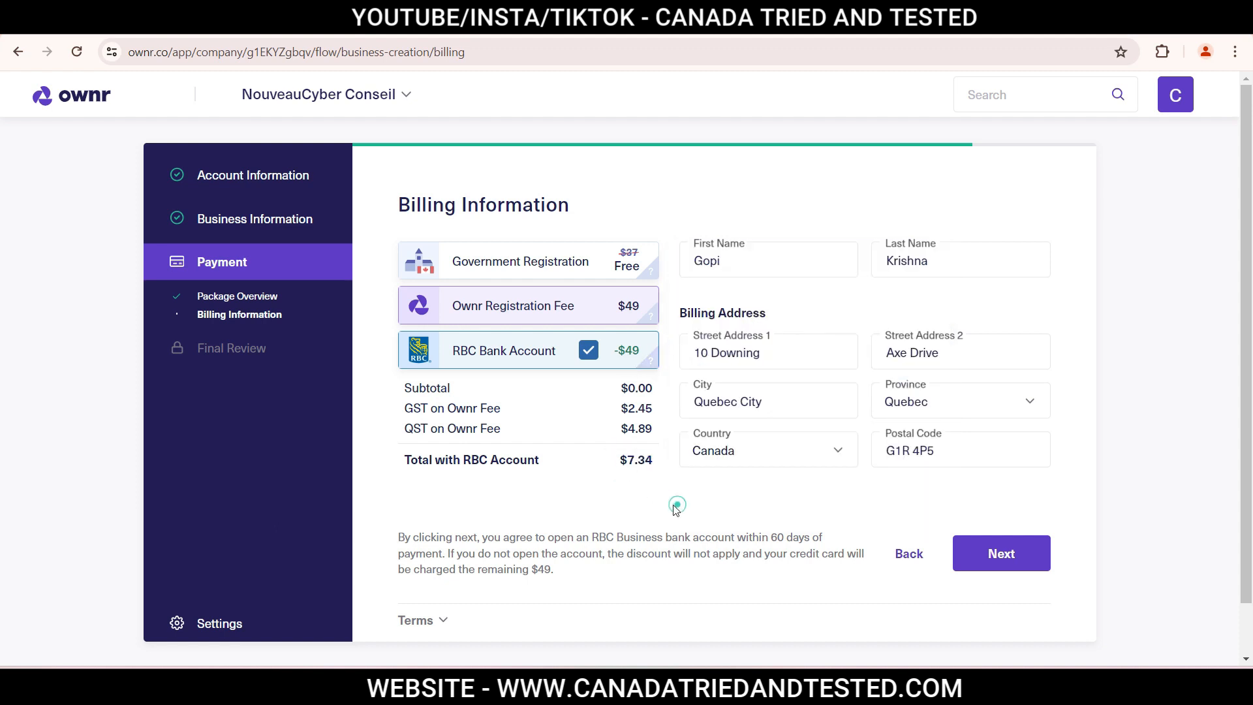
- Turn the RBC Bank Account discount off and back on to compare the totals, and continue to the payment information
left_click(588, 351)
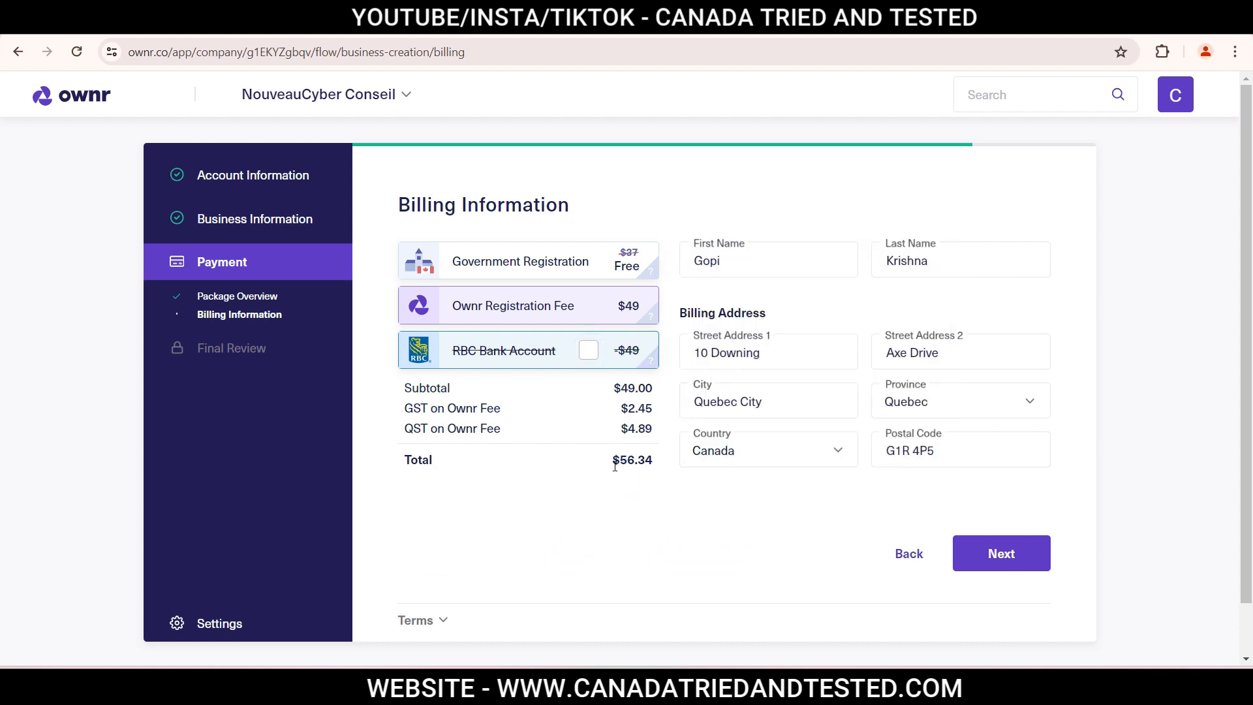
double_click(616, 464)
left_click(646, 491)
left_click(590, 356)
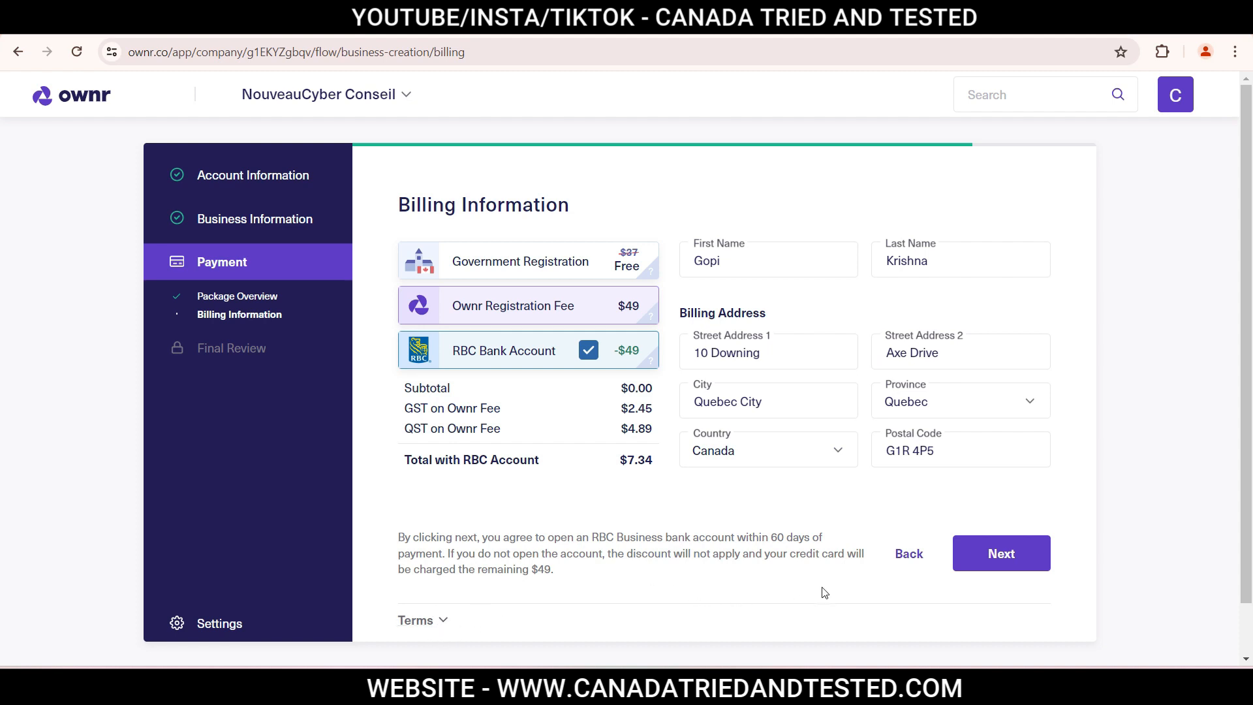
left_click(1017, 566)
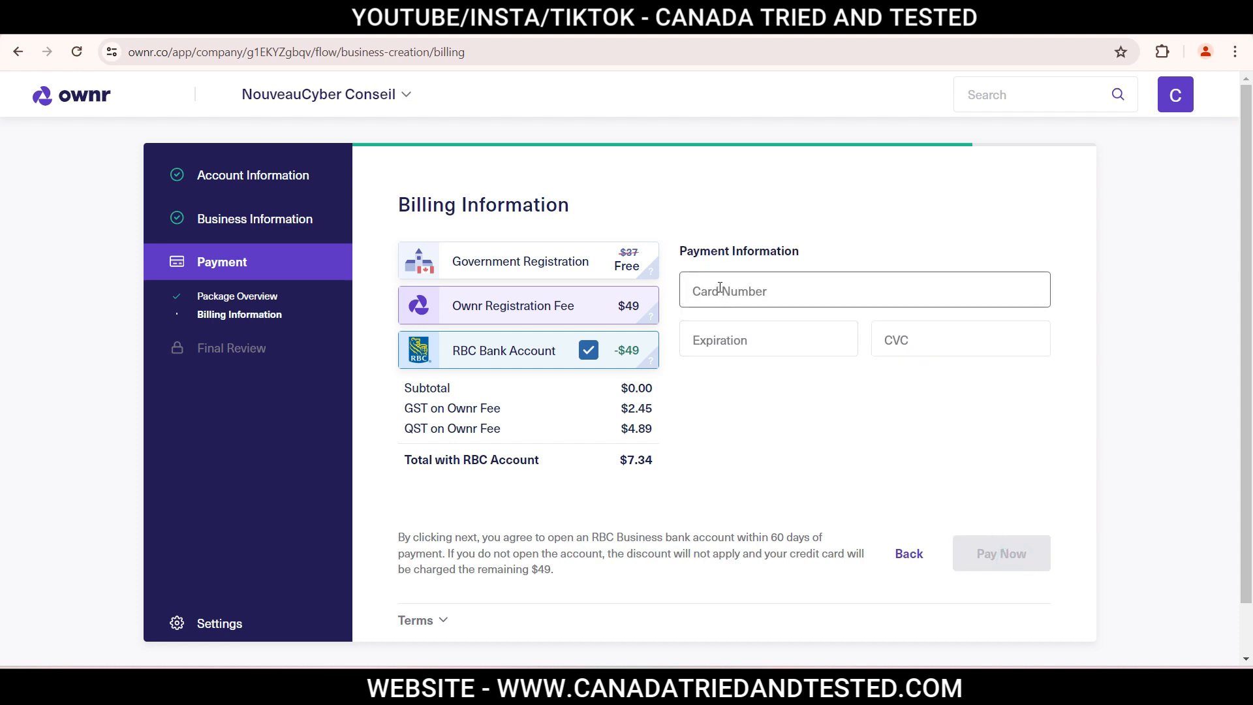